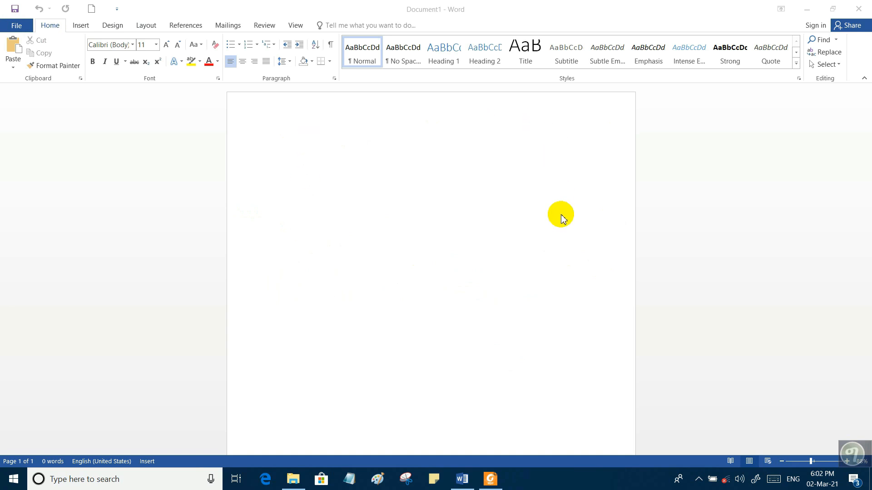
# - Insert the copyright symbol © at the start of the blank document
pyautogui.click(80, 26)
pyautogui.click(81, 26)
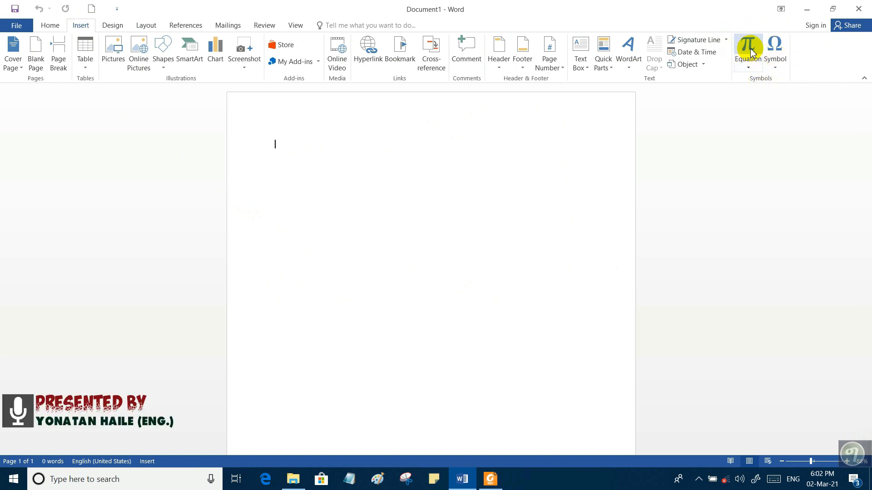
pyautogui.click(777, 47)
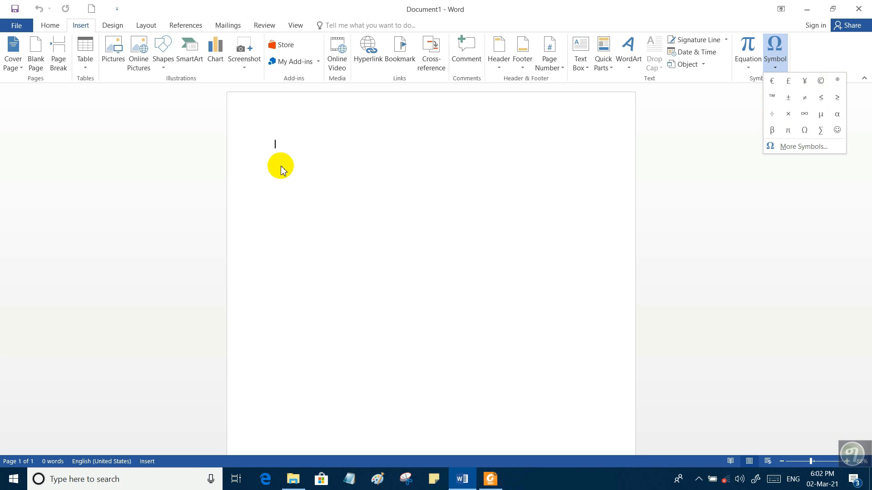
pyautogui.click(821, 81)
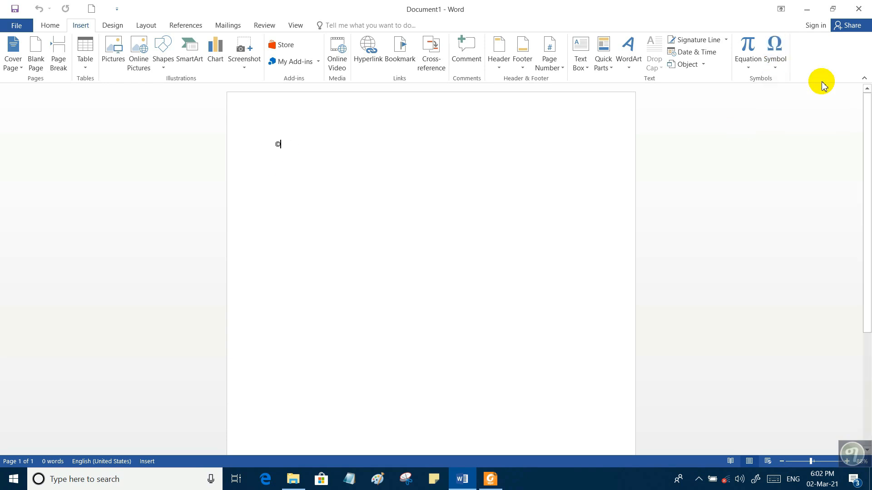
# - Enlarge the copyright symbol to 72 pt and place the text cursor right after it
pyautogui.click(269, 144)
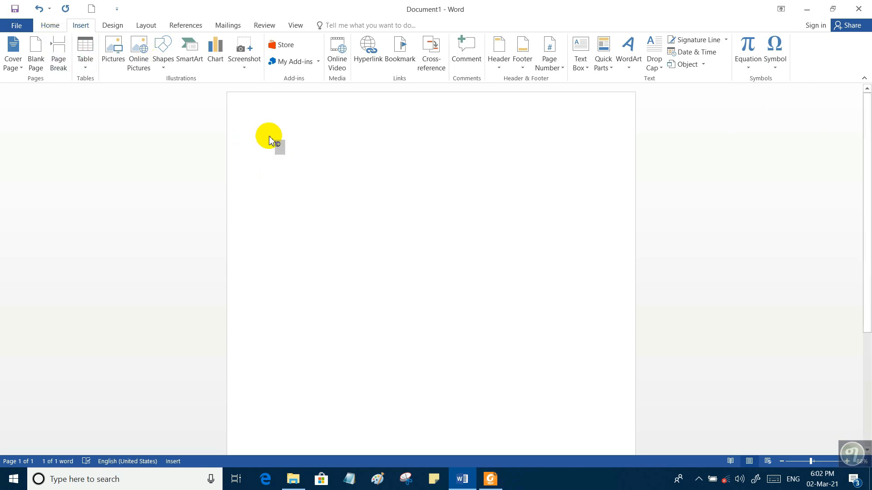
pyautogui.click(55, 26)
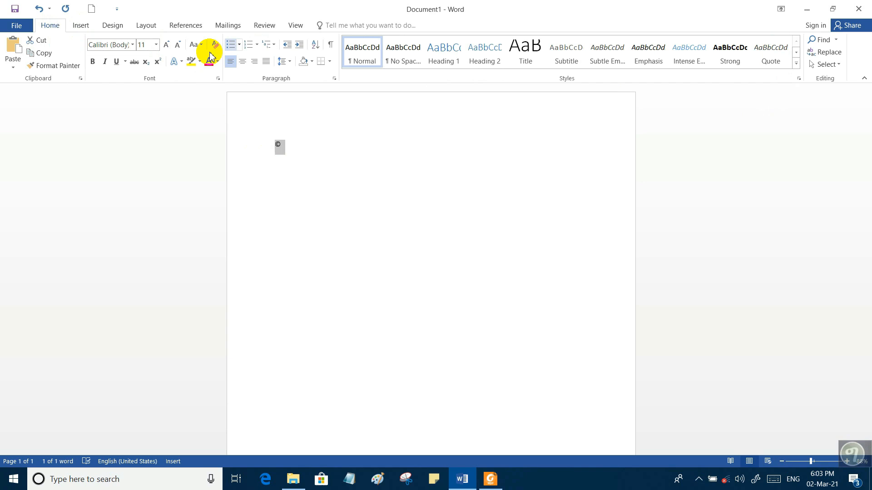
pyautogui.click(165, 45)
pyautogui.click(165, 44)
pyautogui.click(165, 45)
pyautogui.click(165, 44)
pyautogui.click(165, 45)
pyautogui.click(165, 45)
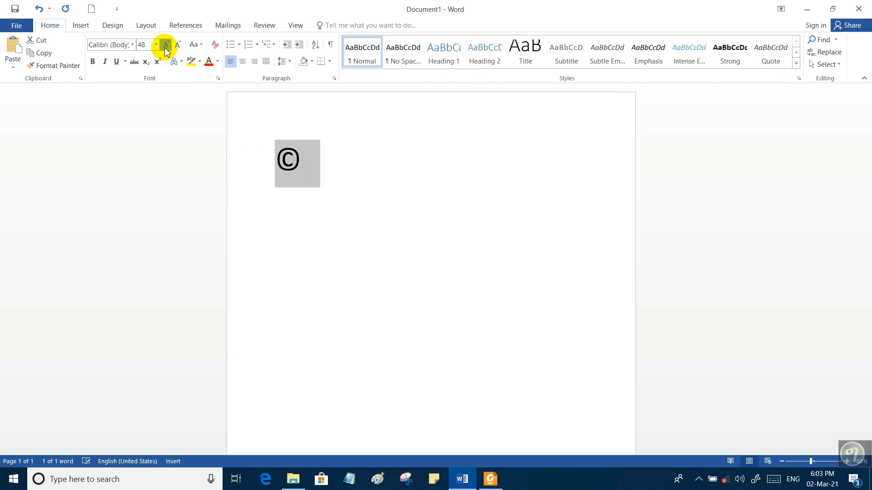
pyautogui.click(165, 45)
pyautogui.click(308, 185)
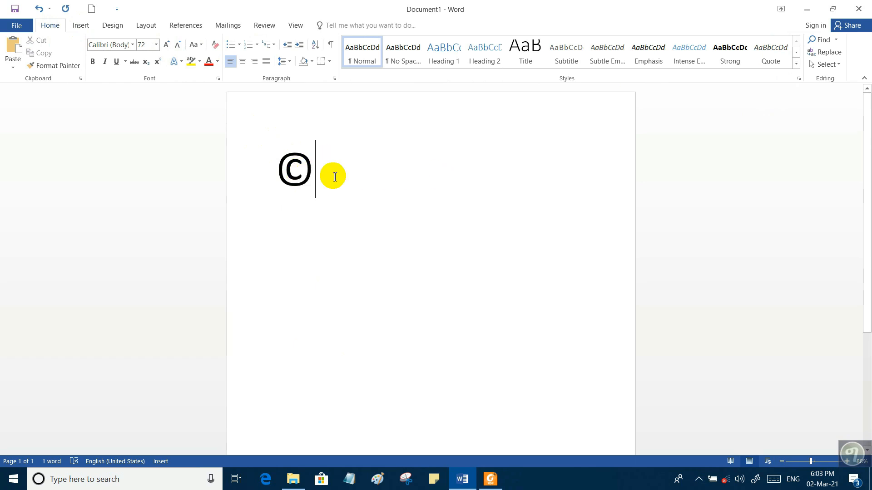
# - Open the full Symbol dialog, move it clear of the copyright sign, and check its special characters list before returning to the symbols
pyautogui.click(81, 27)
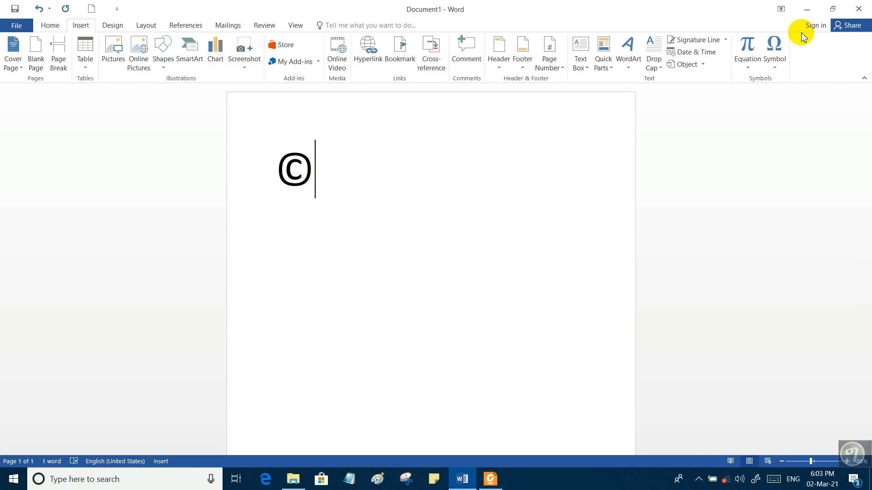
pyautogui.click(775, 53)
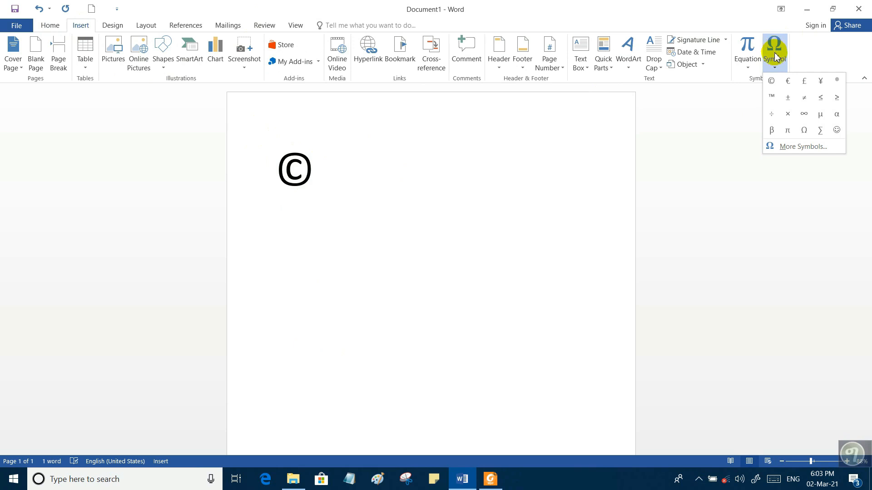
pyautogui.click(811, 150)
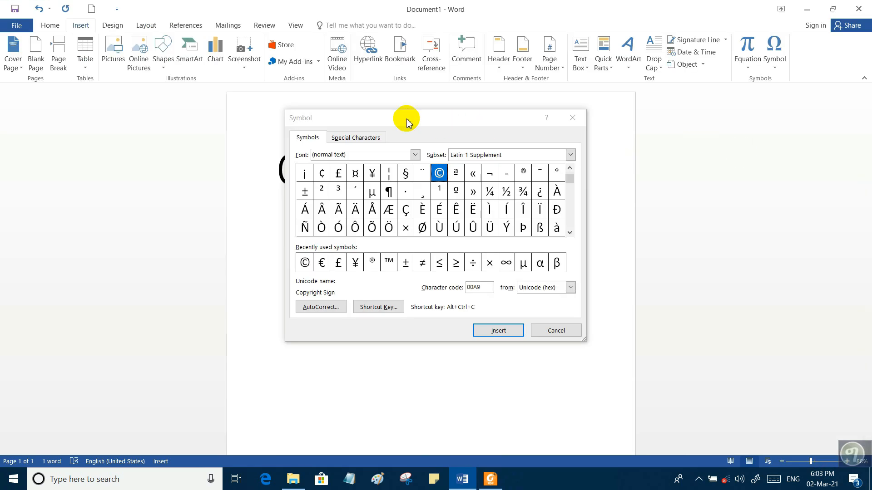
pyautogui.moveTo(407, 122); pyautogui.dragTo(645, 123)
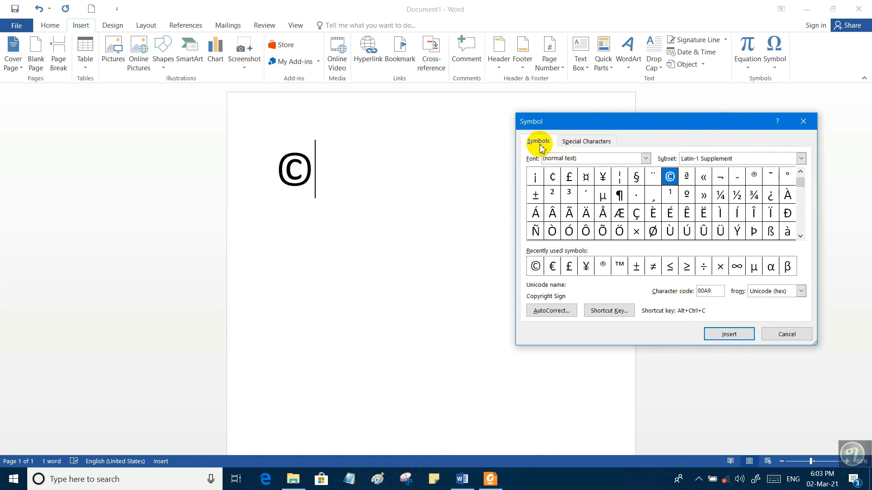
pyautogui.click(588, 142)
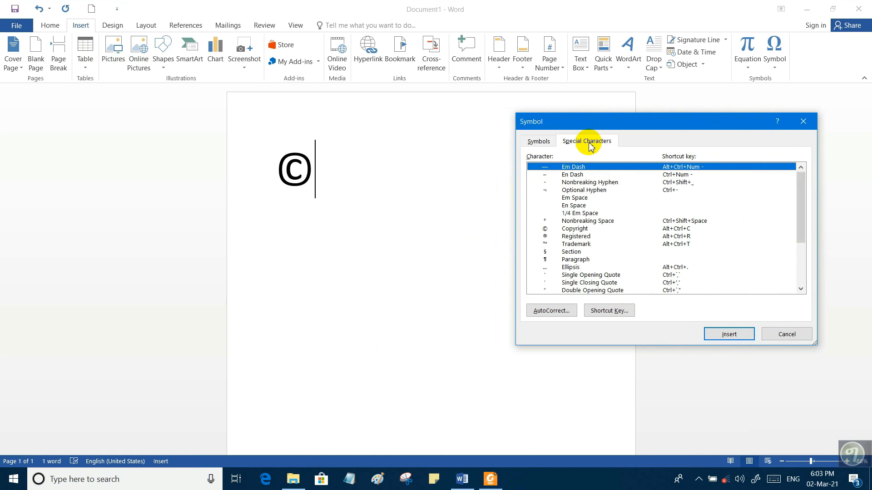
pyautogui.click(538, 142)
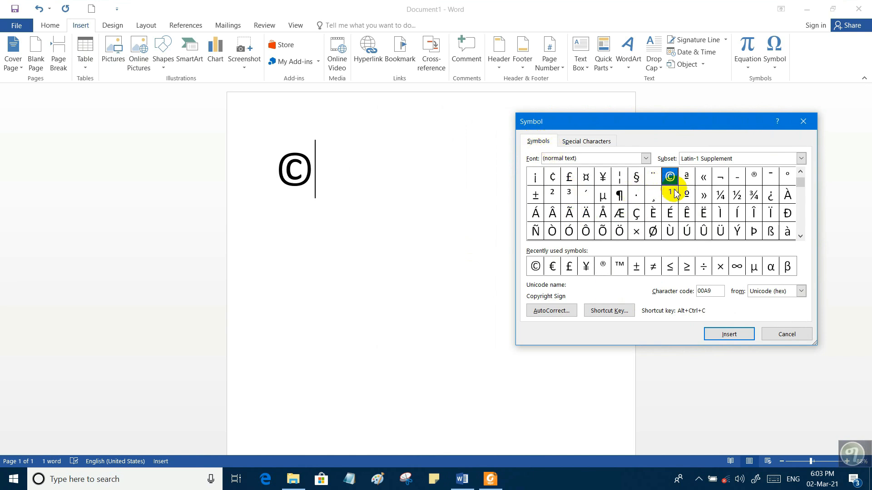
# - Browse the normal text symbol grid through the Arabic, Greek Extended, General Punctuation, Number Forms and Enclosed Alphanumerics subsets
pyautogui.moveTo(801, 191); pyautogui.dragTo(803, 227)
pyautogui.click(802, 227)
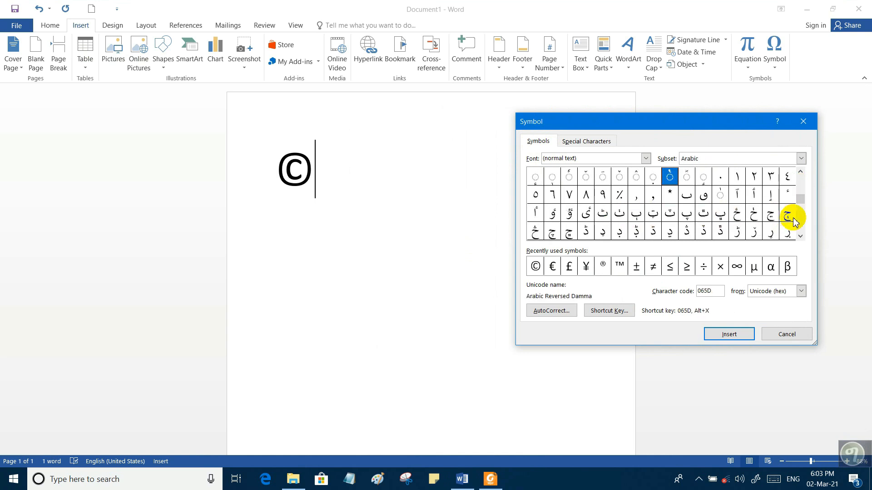
pyautogui.click(800, 222)
pyautogui.click(800, 220)
pyautogui.click(800, 221)
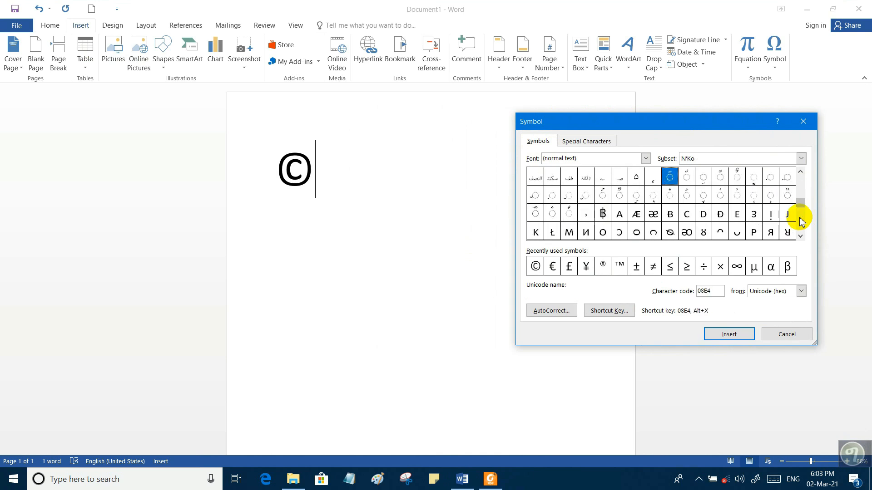
pyautogui.moveTo(800, 209); pyautogui.dragTo(798, 218)
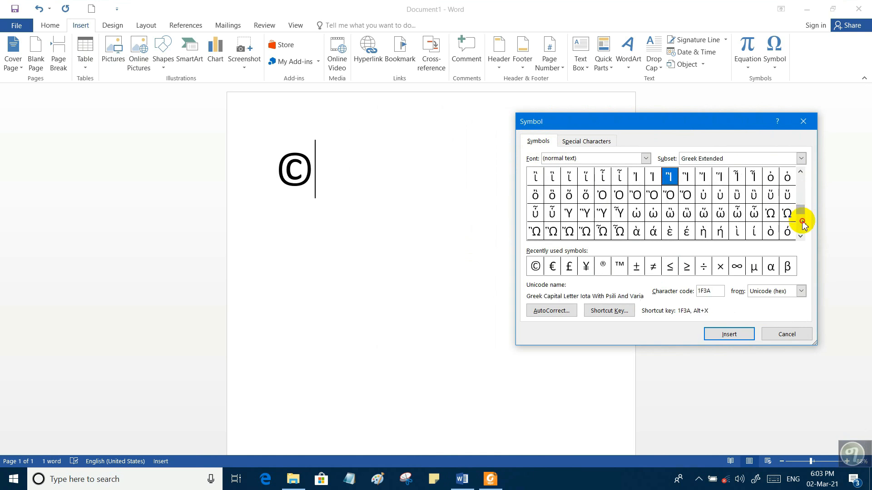
pyautogui.click(802, 224)
pyautogui.click(801, 229)
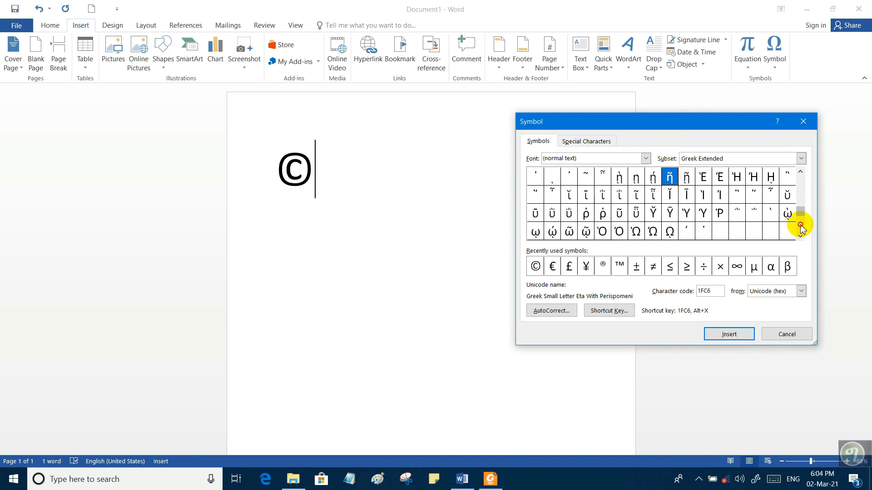
pyautogui.click(801, 230)
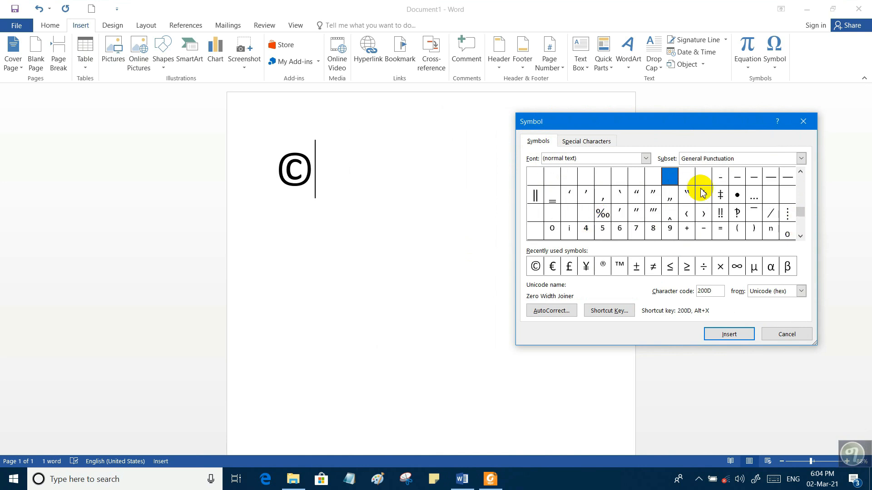
pyautogui.click(801, 230)
pyautogui.click(800, 229)
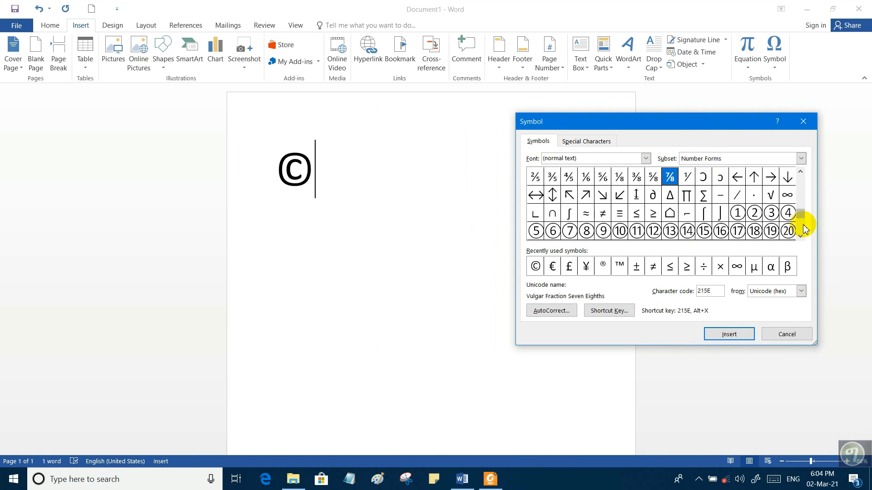
pyautogui.click(771, 213)
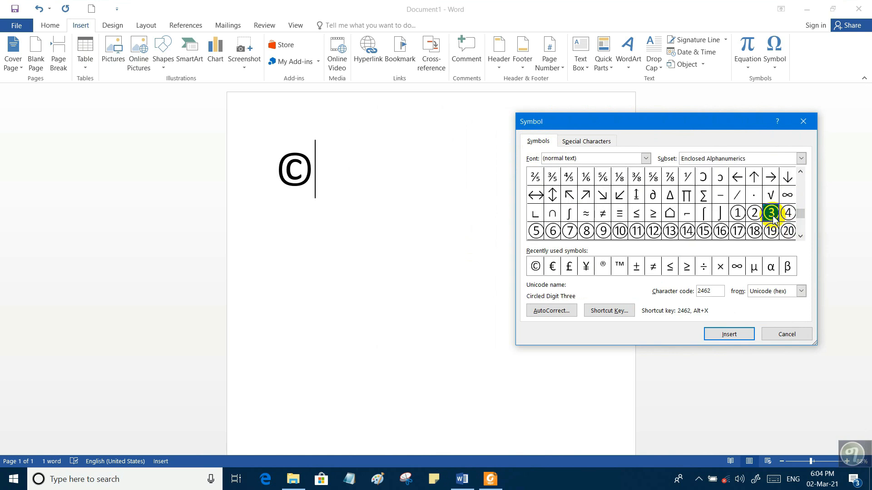
pyautogui.click(801, 229)
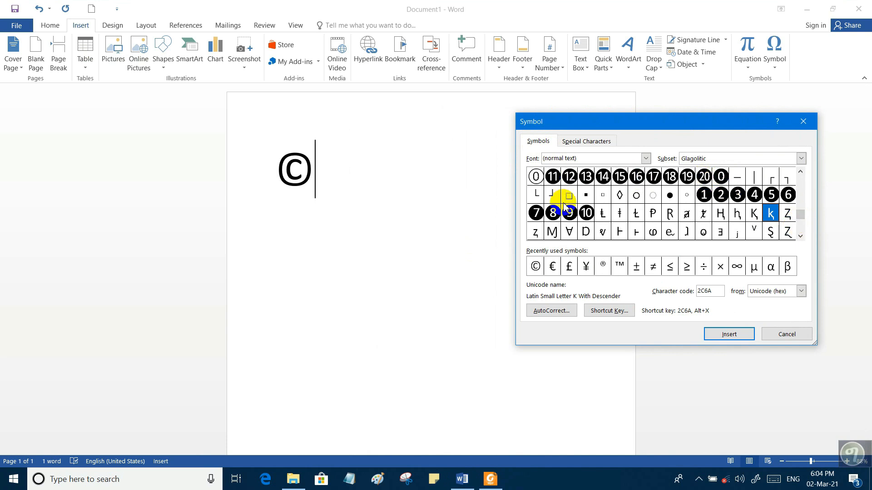
# - Preview the symbols of the Arial, Yu Gothic UI Light, Yu Gothic Light and Vivaldi fonts, and return the symbol font to (normal text)
pyautogui.click(646, 160)
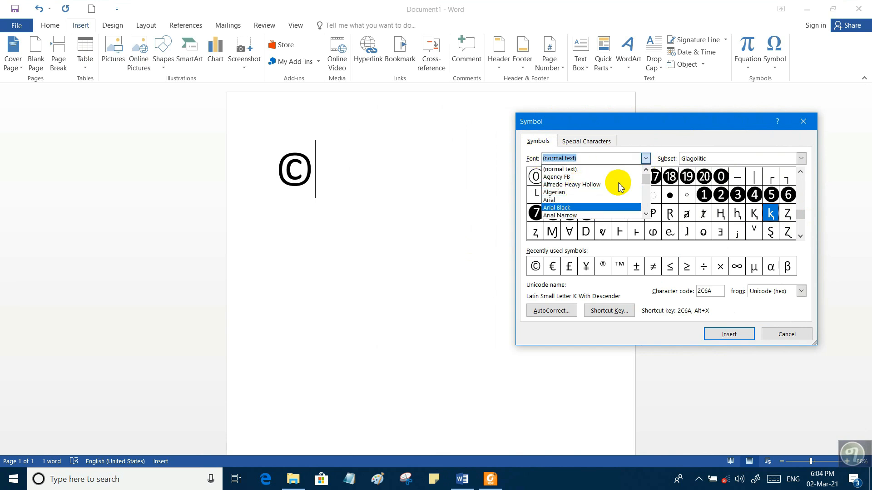
pyautogui.click(582, 199)
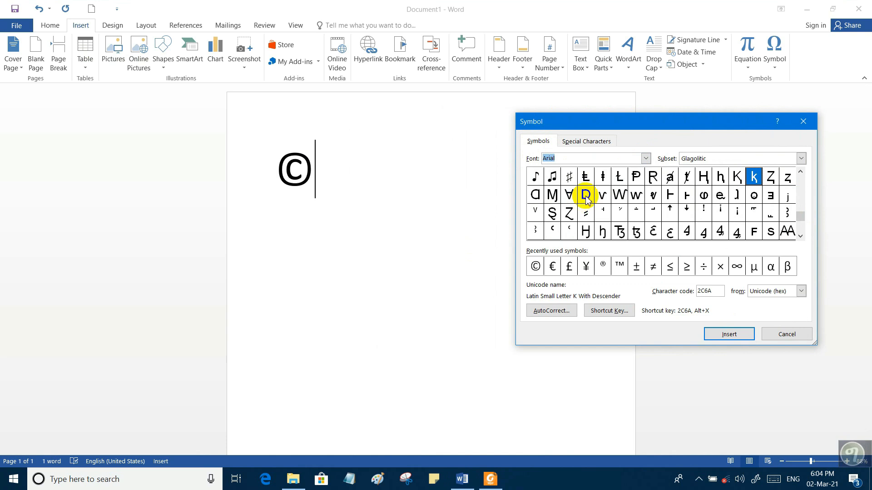
pyautogui.click(646, 159)
pyautogui.moveTo(644, 180); pyautogui.dragTo(645, 205)
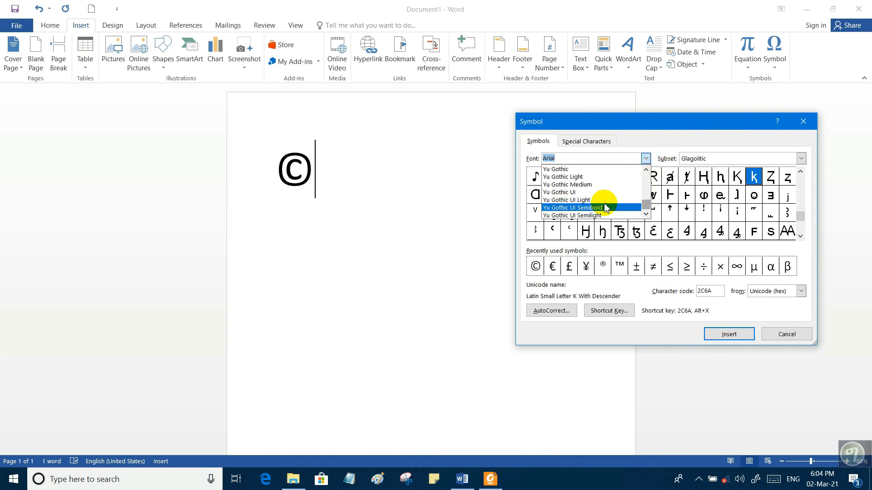
pyautogui.click(573, 199)
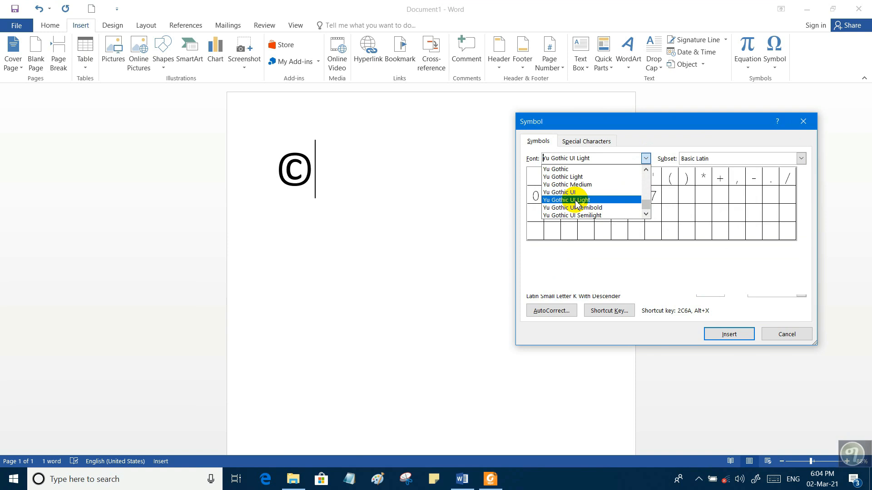
pyautogui.click(646, 158)
pyautogui.click(596, 176)
pyautogui.click(645, 159)
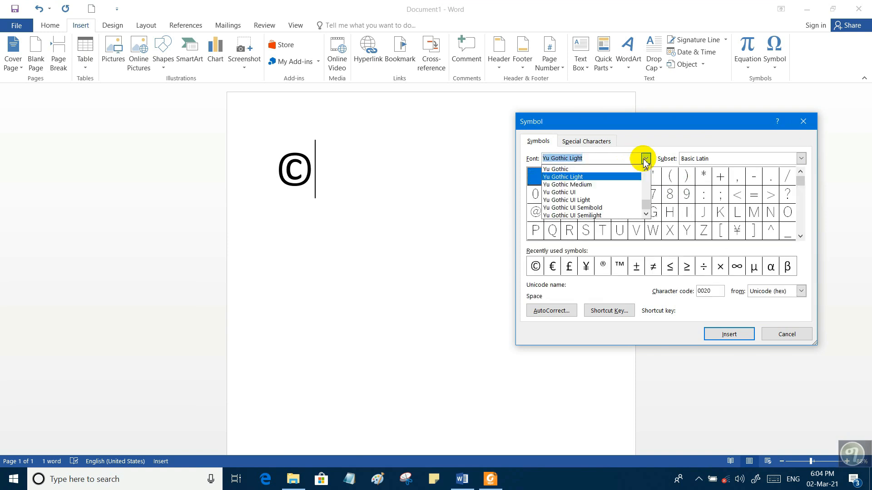
pyautogui.scroll(5, 641, 172)
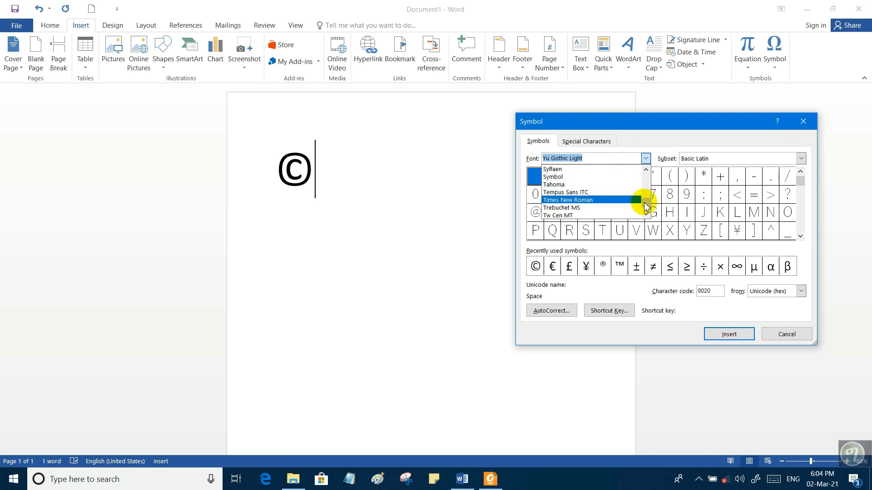
pyautogui.scroll(-2, 646, 211)
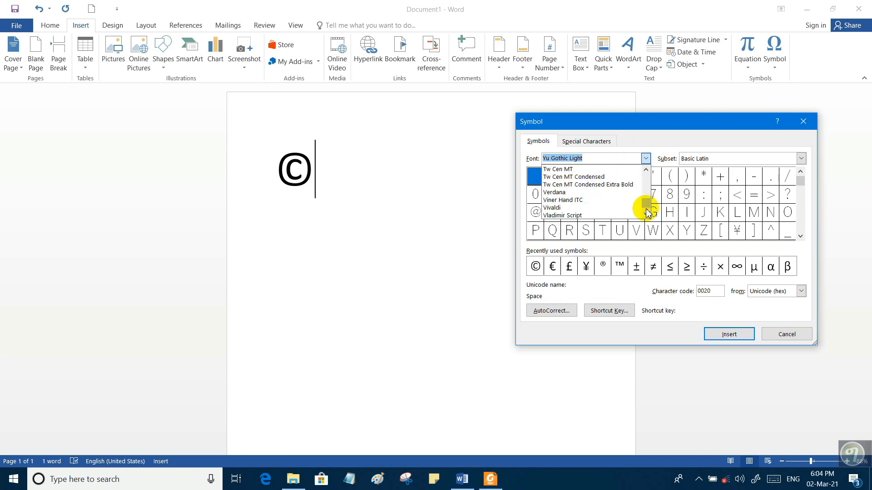
pyautogui.click(585, 207)
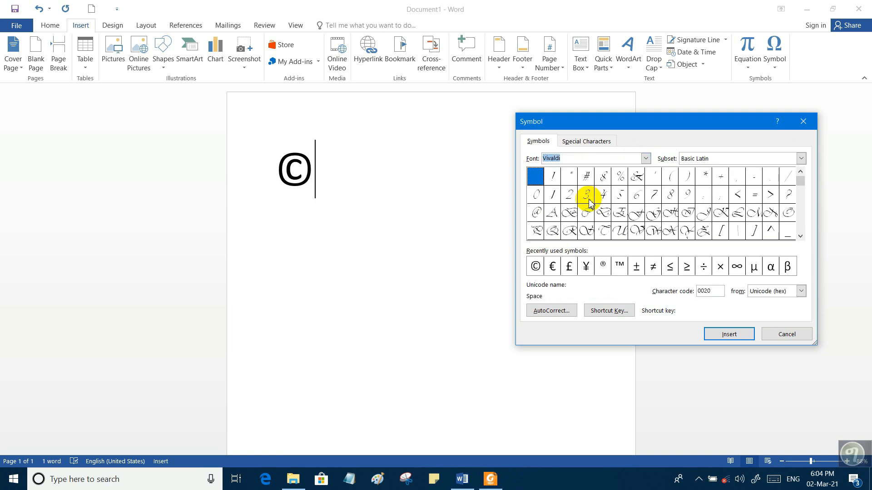
pyautogui.click(645, 158)
pyautogui.moveTo(646, 202); pyautogui.dragTo(633, 171)
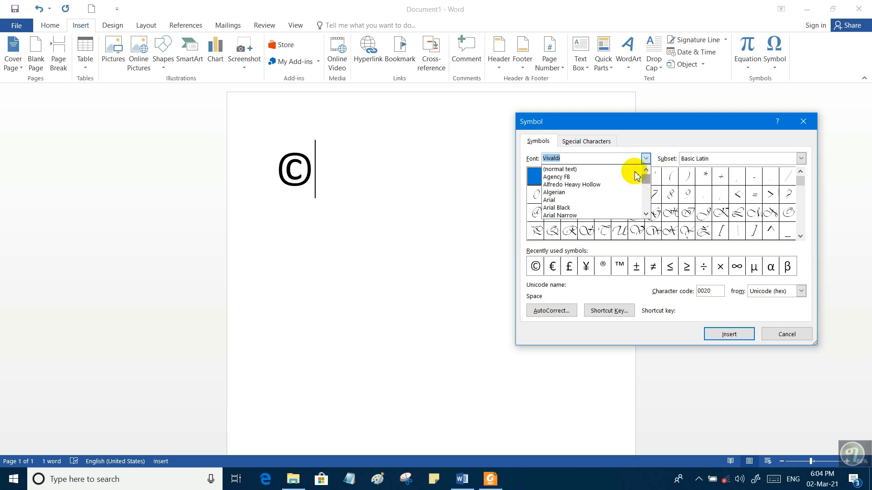
pyautogui.click(607, 171)
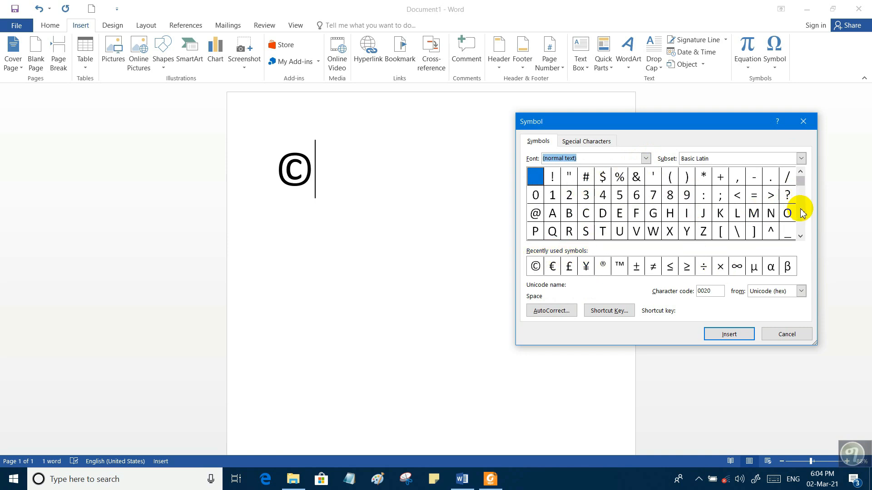
# - Insert the ½ (Vulgar Fraction One Half) symbol from the Latin-1 Supplement subset after the copyright sign
pyautogui.click(621, 178)
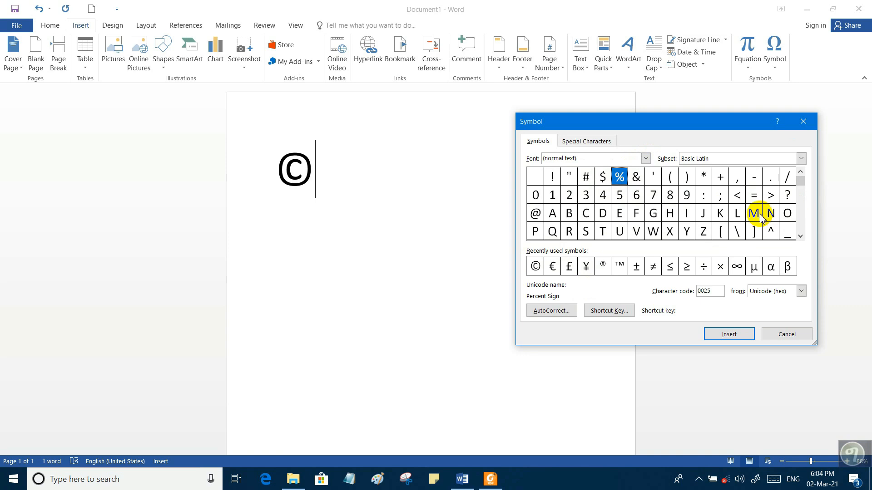
pyautogui.click(800, 220)
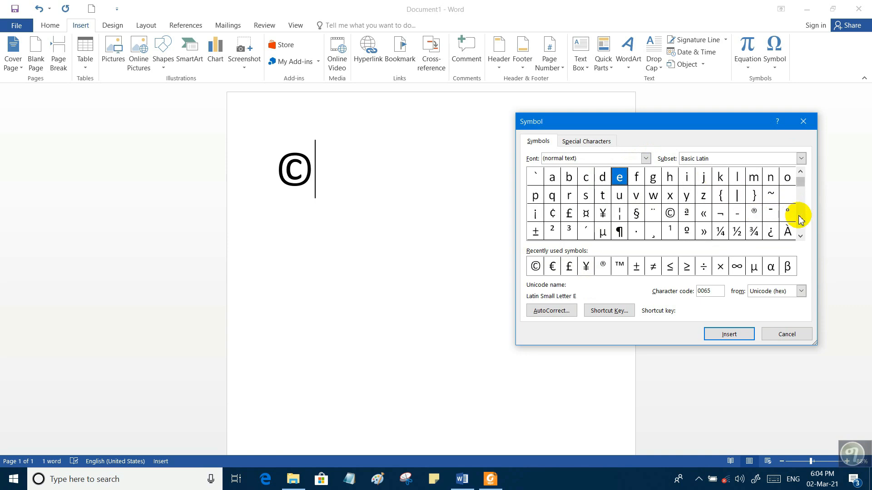
pyautogui.click(737, 232)
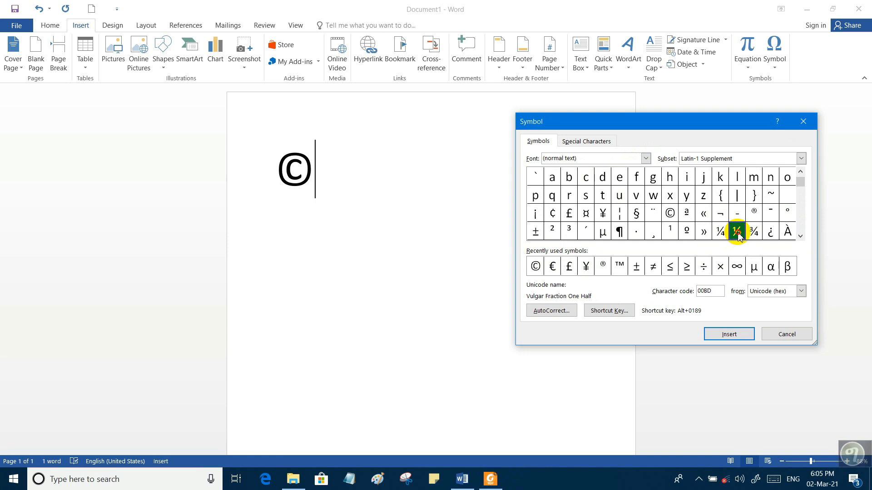
pyautogui.click(729, 334)
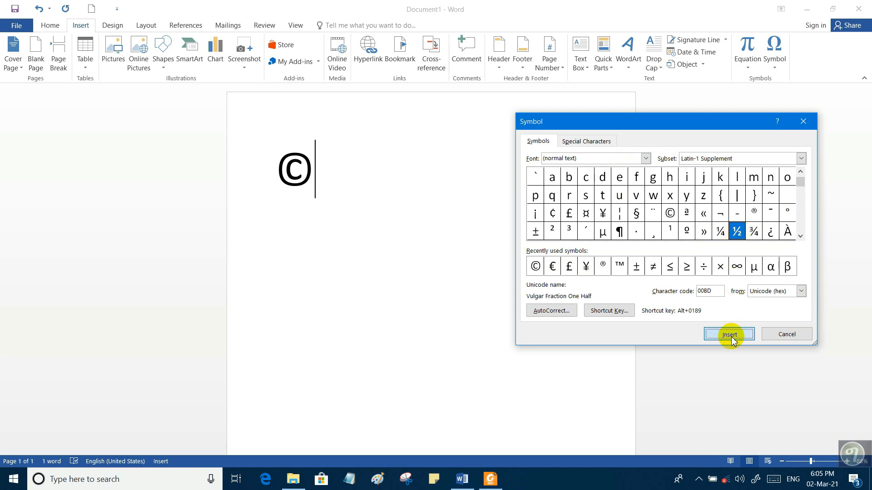
# - Insert the € and ∞ recently used symbols after the ½, followed by the grave accent from the symbol grid
pyautogui.click(347, 170)
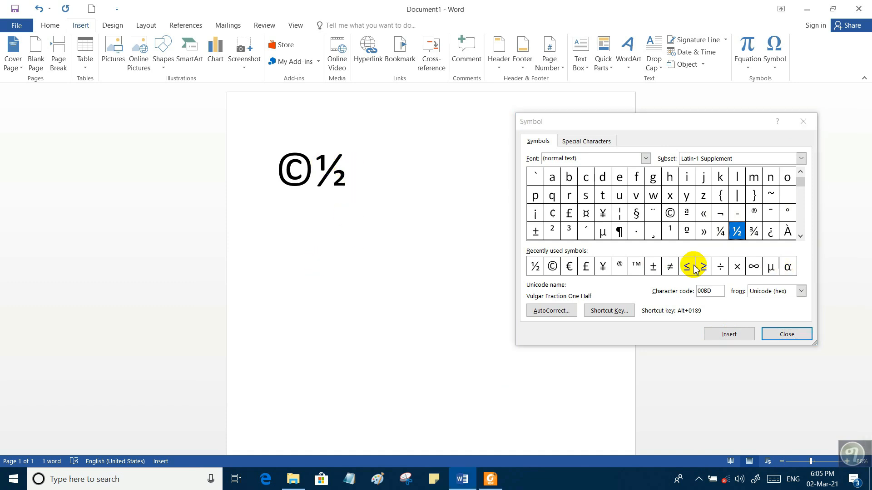
pyautogui.click(565, 273)
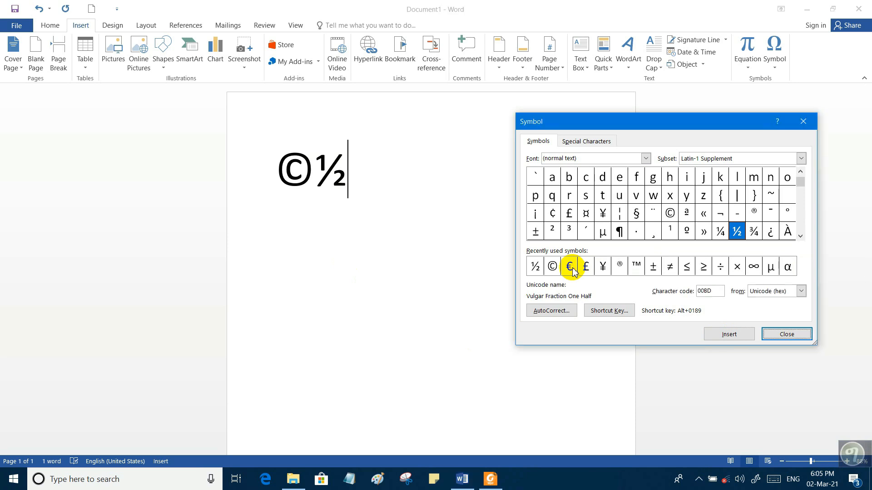
pyautogui.click(729, 334)
pyautogui.click(753, 266)
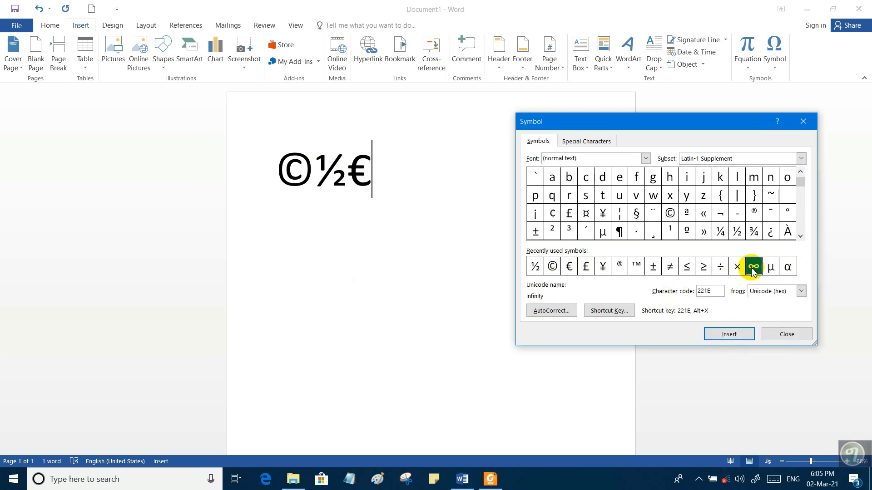
pyautogui.click(728, 335)
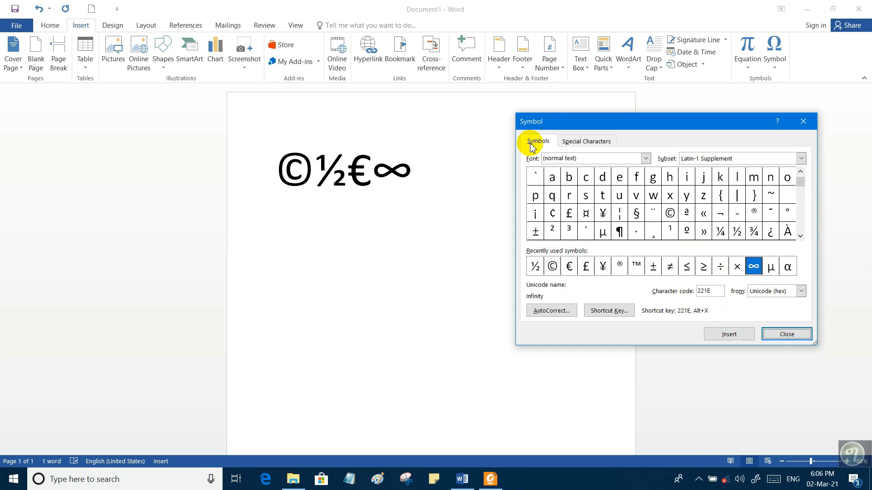
pyautogui.click(535, 177)
pyautogui.click(728, 336)
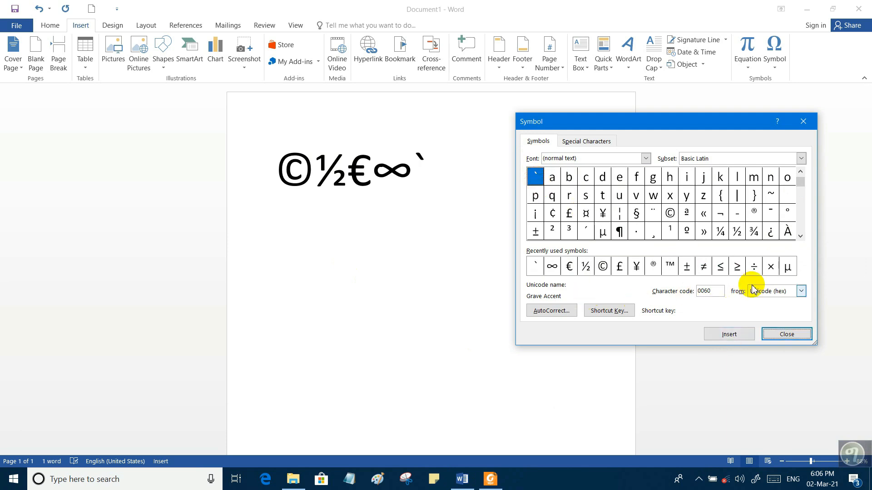
# - Insert the Trademark special character after the grave accent
pyautogui.click(584, 144)
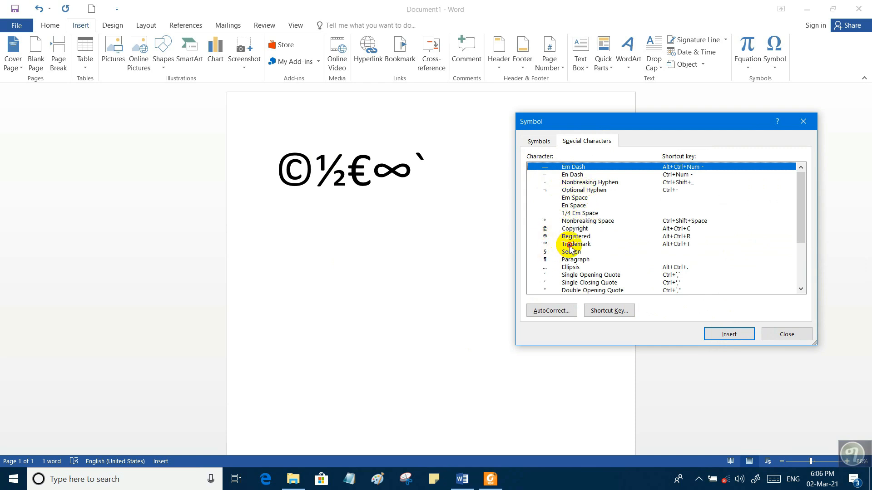
pyautogui.click(555, 246)
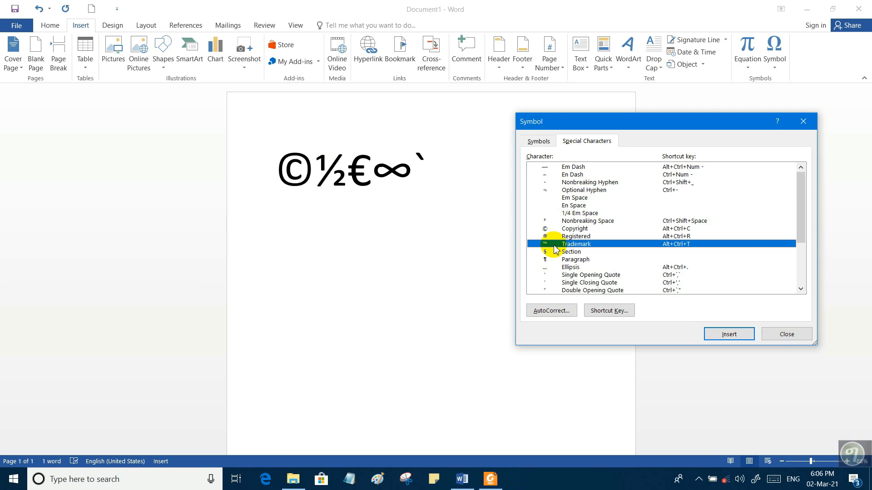
pyautogui.click(726, 336)
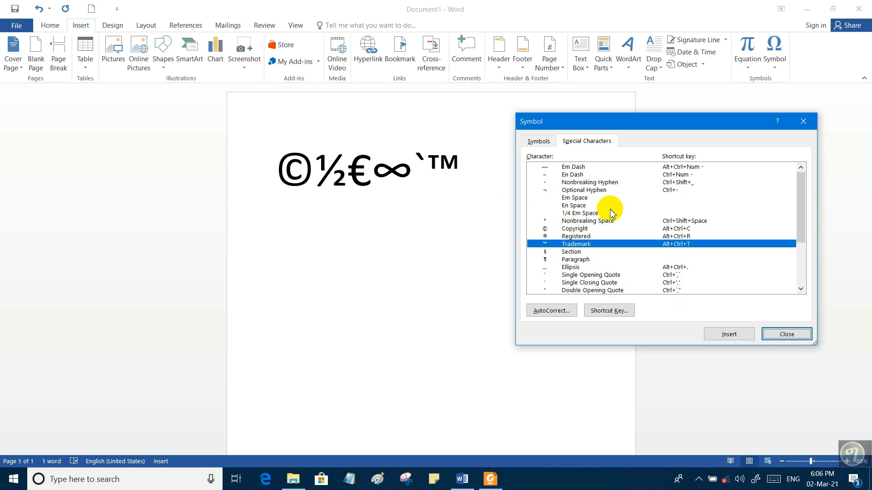
# - Look through the special characters list and insert an Optional Hyphen after the trademark sign
pyautogui.scroll(-3, 620, 213)
pyautogui.scroll(-1, 621, 214)
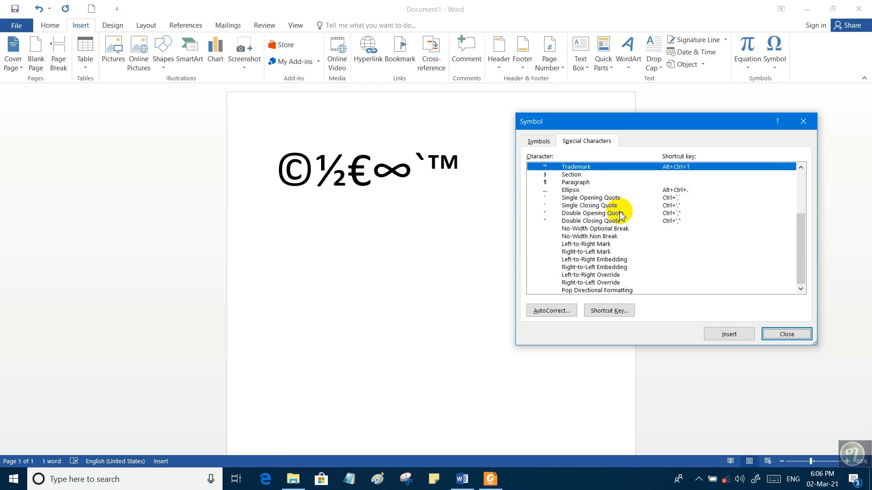
pyautogui.scroll(3, 621, 214)
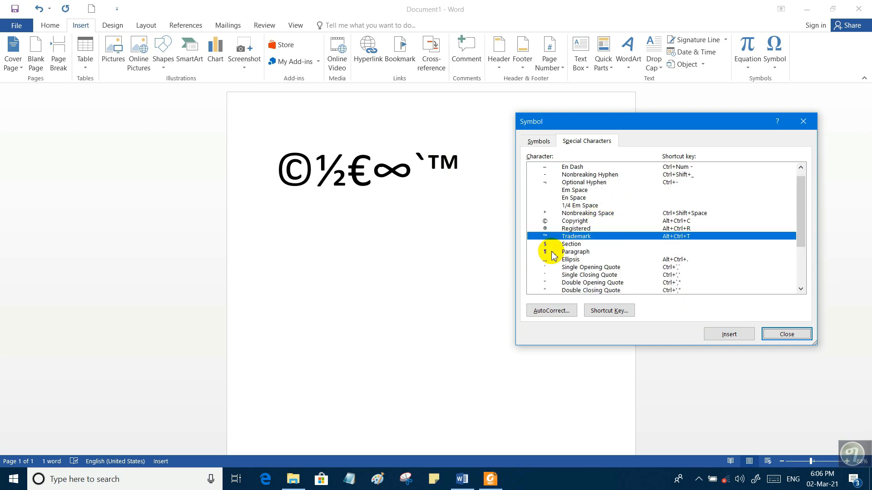
pyautogui.scroll(1, 574, 195)
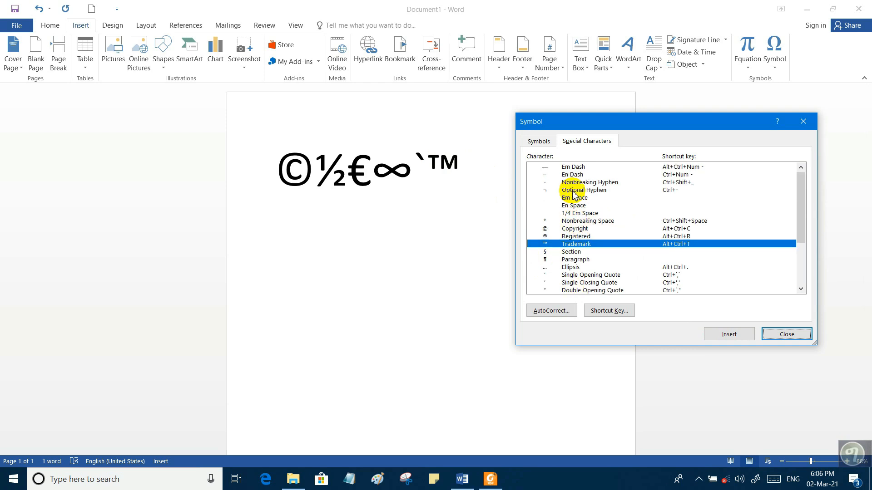
pyautogui.click(573, 175)
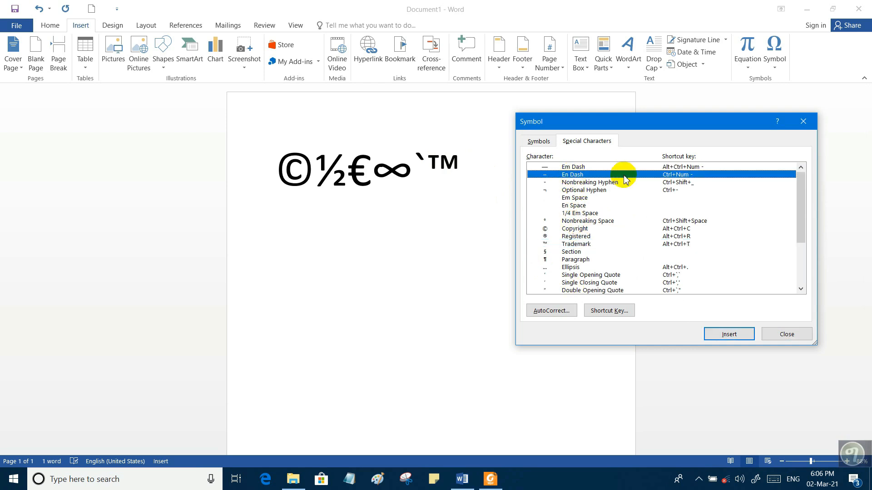
pyautogui.click(583, 190)
pyautogui.click(714, 334)
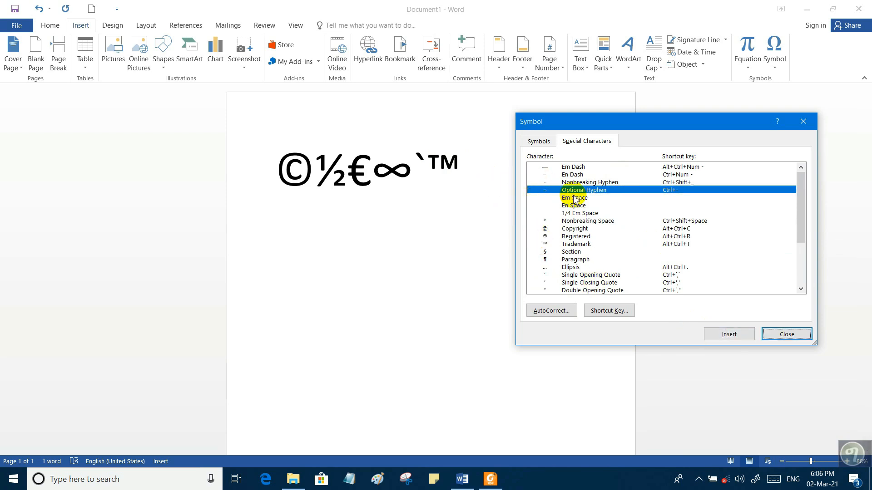
# - Return to the symbol grid and close the Symbol dialog
pyautogui.moveTo(603, 121)
pyautogui.mouseDown()
pyautogui.moveTo(646, 120)
pyautogui.moveTo(602, 122)
pyautogui.mouseUp()
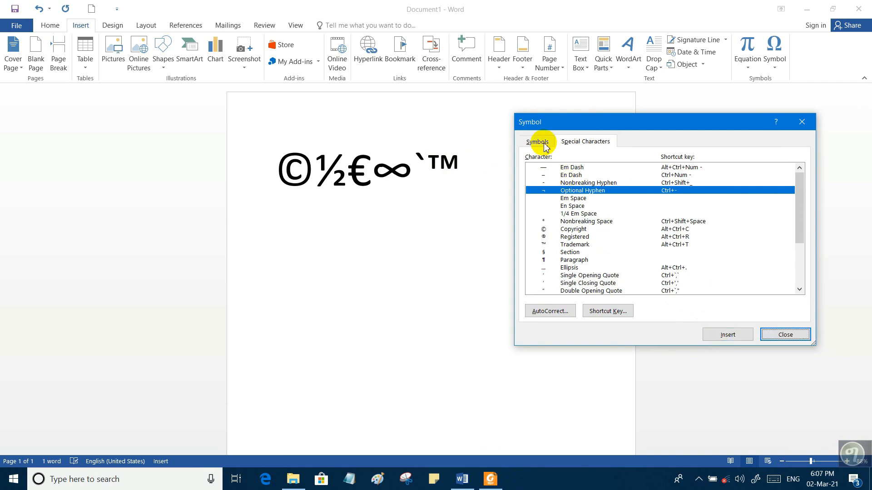
pyautogui.click(538, 142)
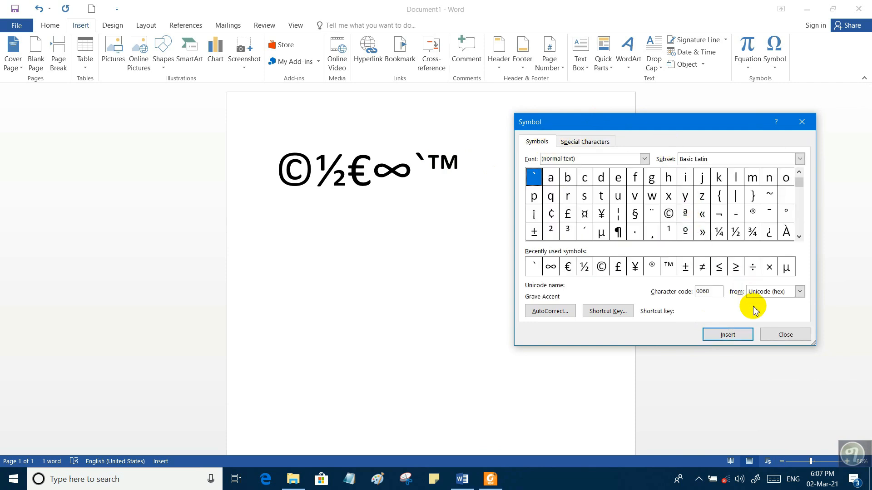
pyautogui.click(789, 336)
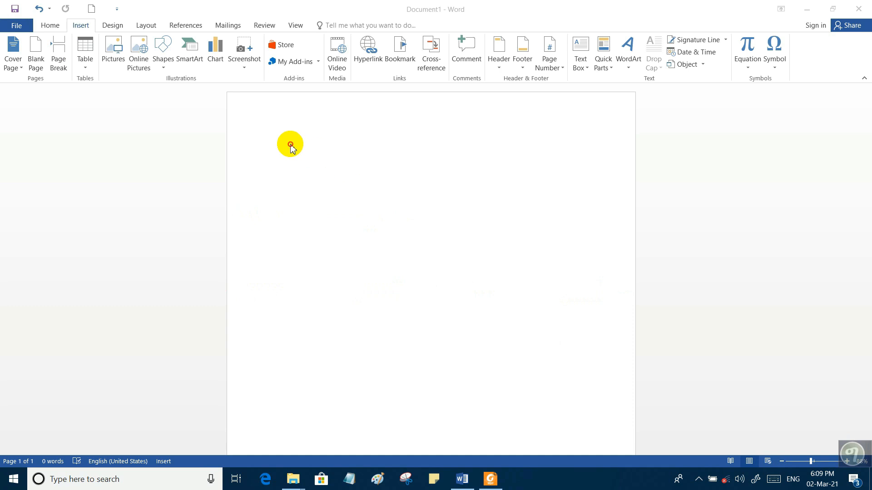
# - Insert a new blank equation on the first line of the empty page and select its placeholder
pyautogui.click(289, 143)
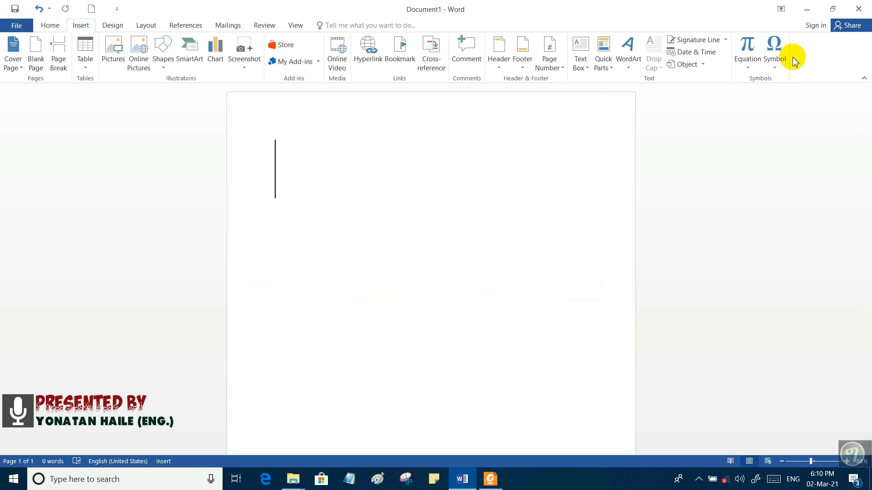
pyautogui.click(749, 52)
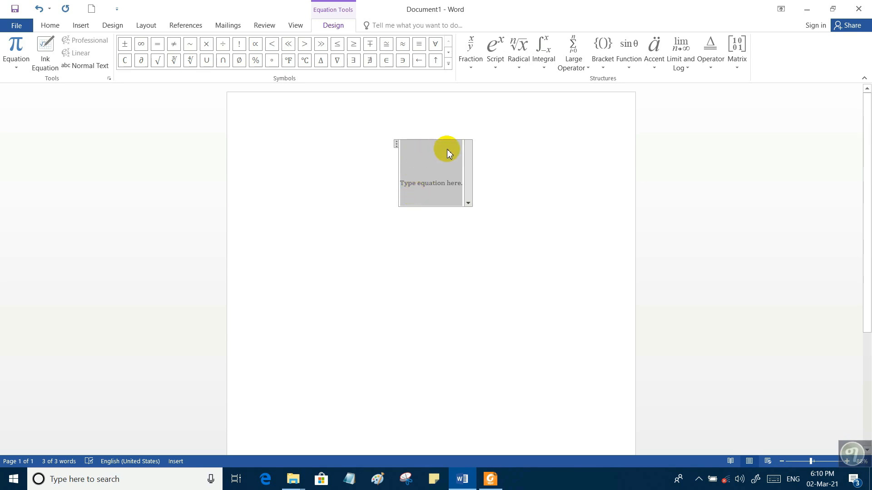
pyautogui.rightClick(471, 190)
pyautogui.click(432, 172)
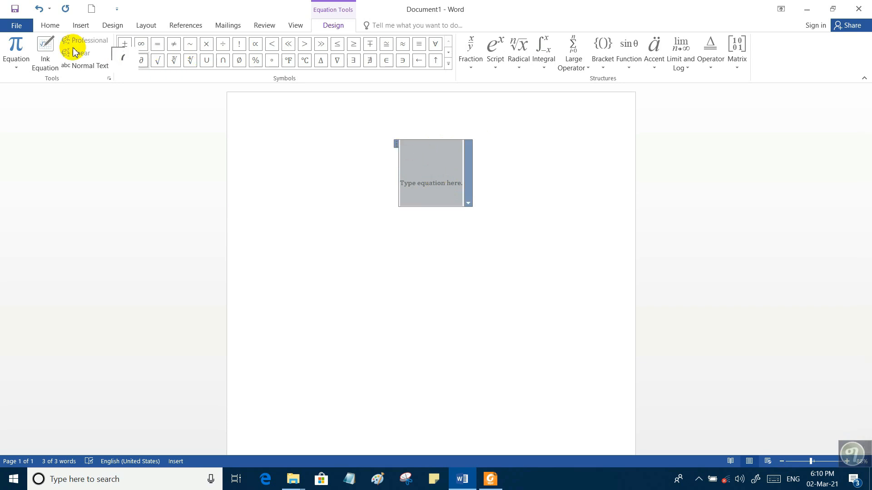
# - Add the √, °F, °C, ∞ and % math symbols to the equation in that order
pyautogui.click(158, 61)
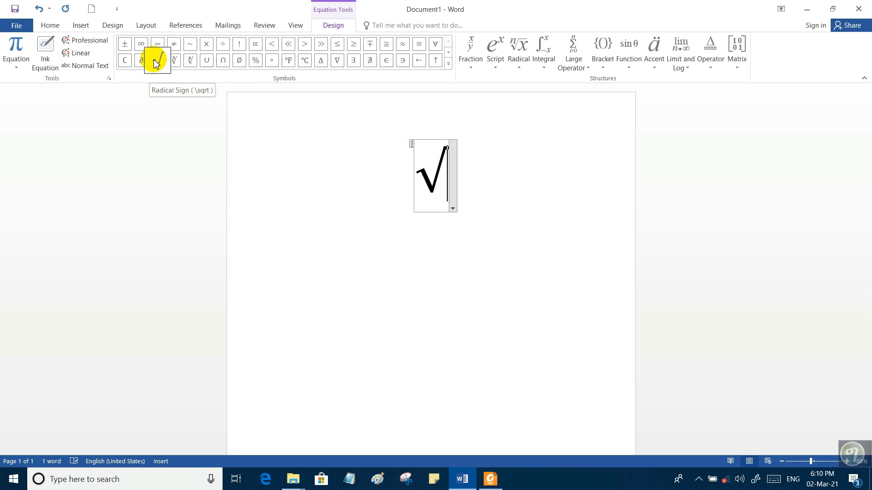
pyautogui.click(290, 67)
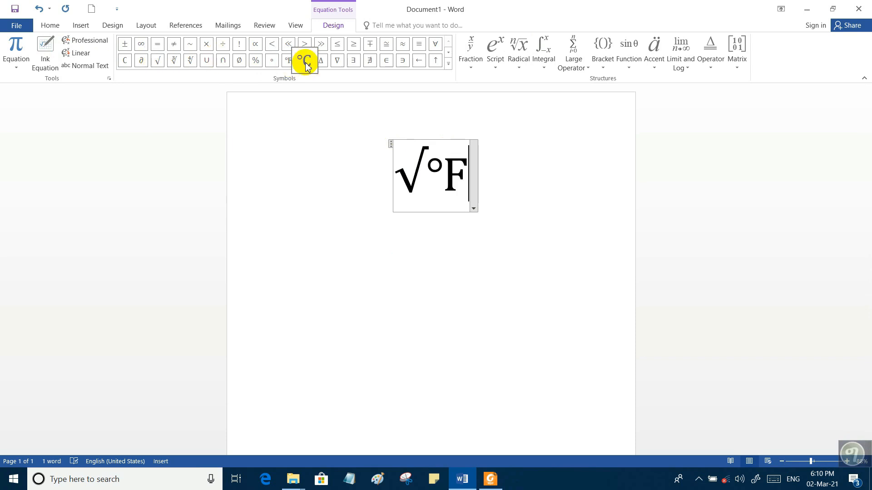
pyautogui.click(307, 67)
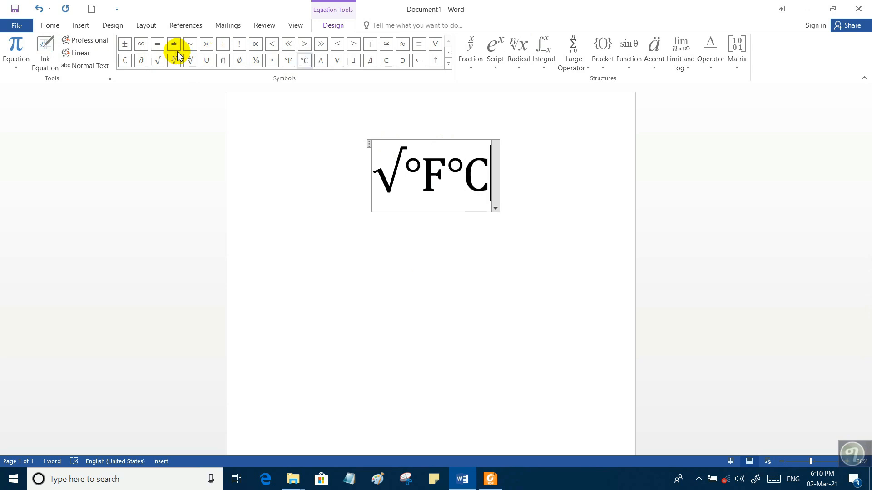
pyautogui.click(142, 46)
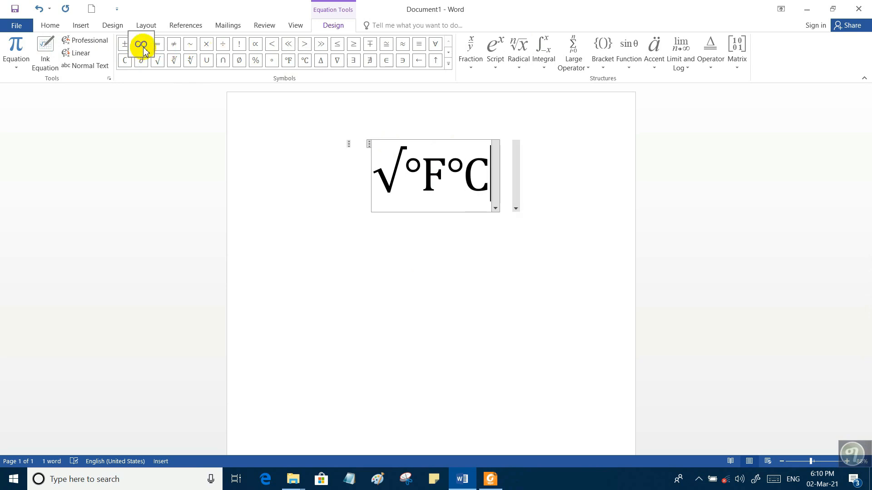
pyautogui.click(255, 64)
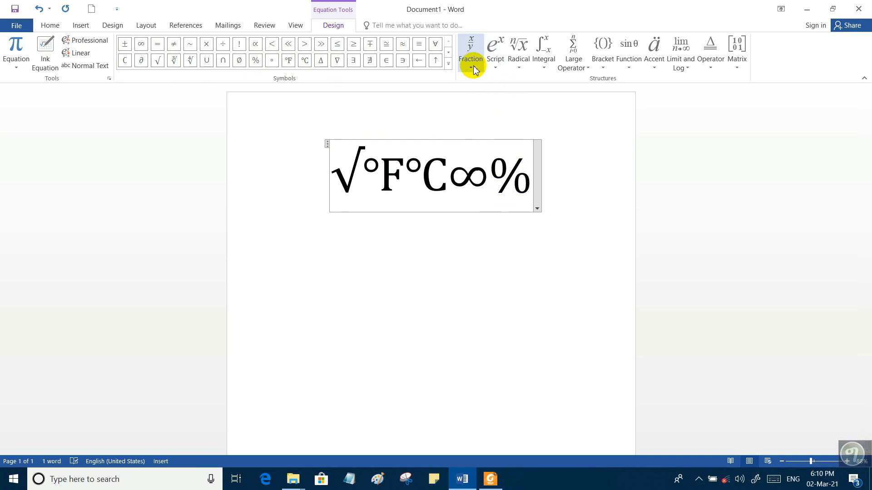
# - Examine the Fraction, Script, Integral and Operator equation structures without inserting any
pyautogui.click(473, 41)
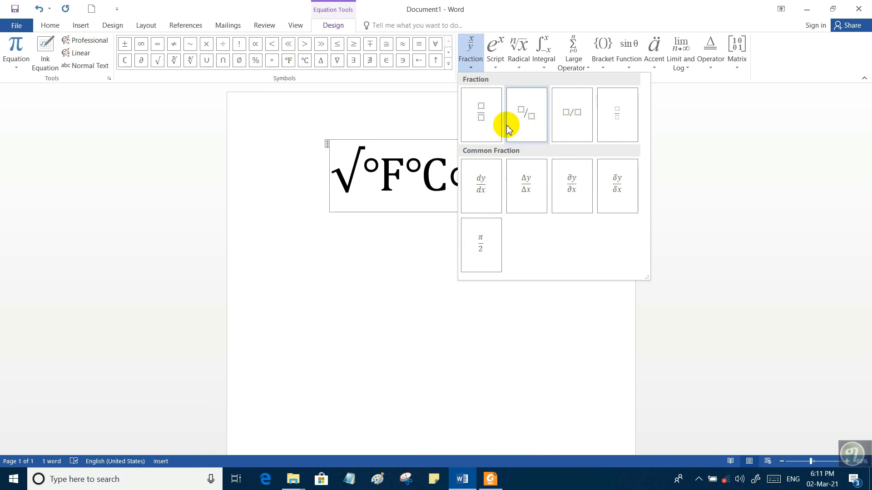
pyautogui.click(497, 69)
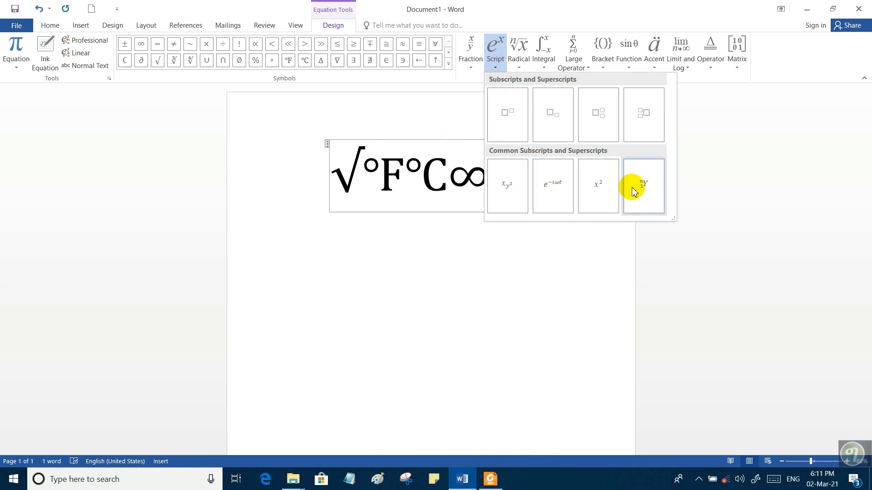
pyautogui.click(544, 69)
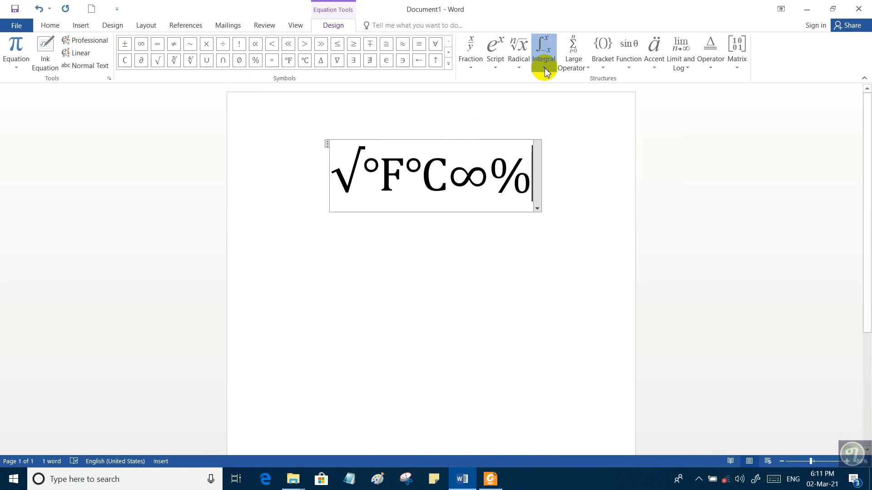
pyautogui.click(546, 69)
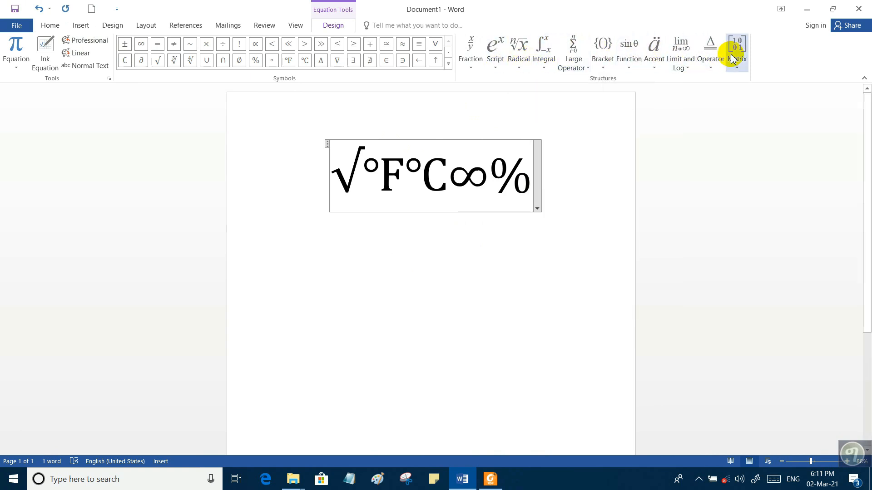
pyautogui.click(710, 66)
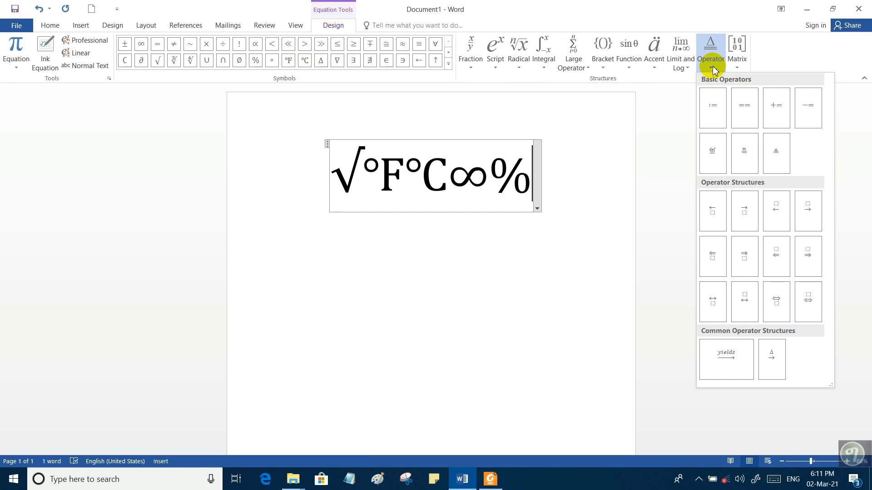
pyautogui.click(713, 68)
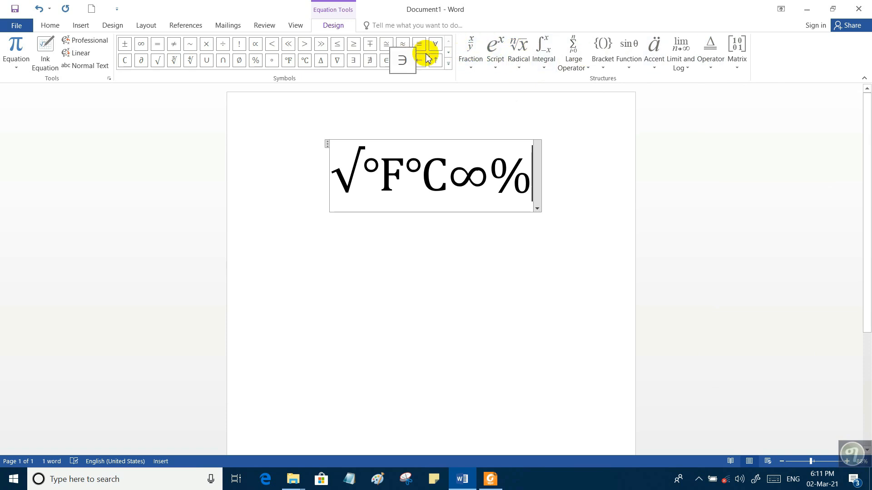
# - Expand the Basic Math symbols and add π to the end of the equation
pyautogui.click(449, 53)
pyautogui.click(449, 63)
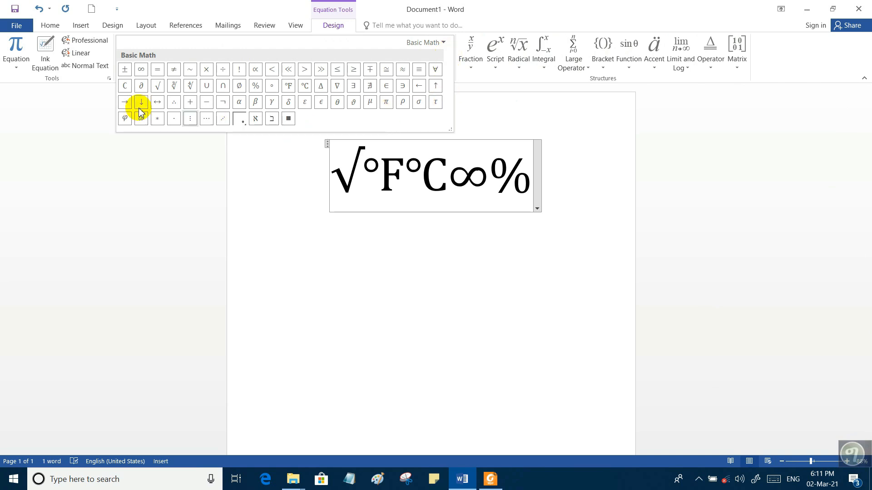
pyautogui.click(387, 103)
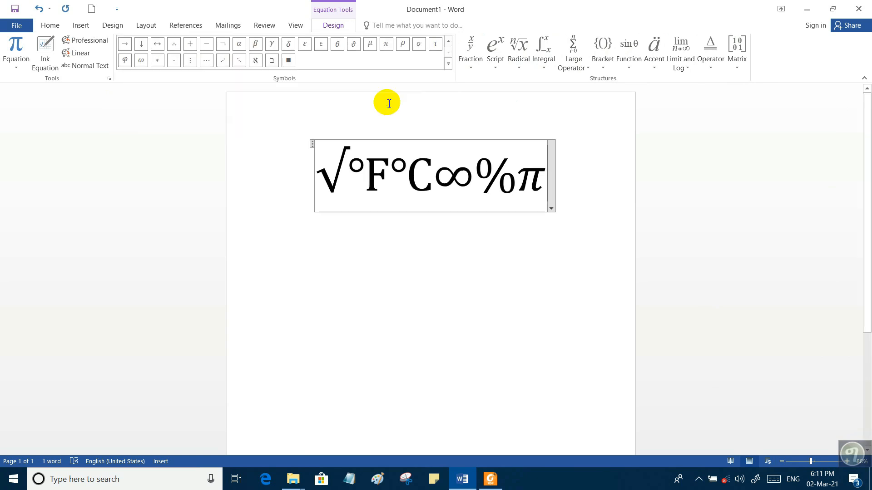
# - Save the whole symbol equation as a new building block named Test in the Equations gallery
pyautogui.moveTo(356, 165); pyautogui.dragTo(347, 163)
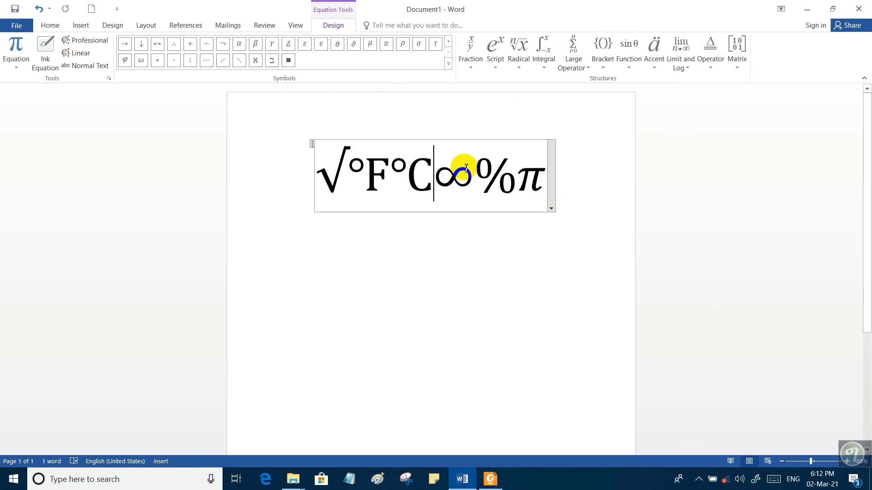
pyautogui.click(553, 208)
pyautogui.click(553, 209)
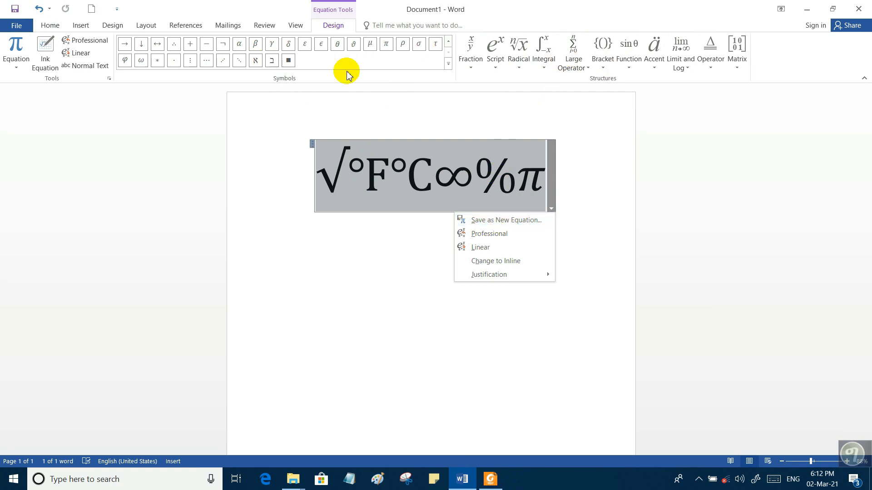
pyautogui.click(498, 221)
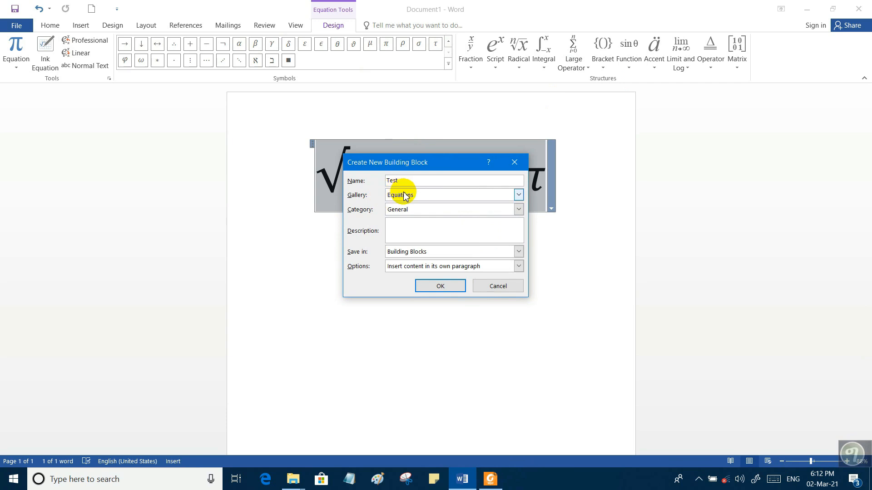
pyautogui.click(437, 287)
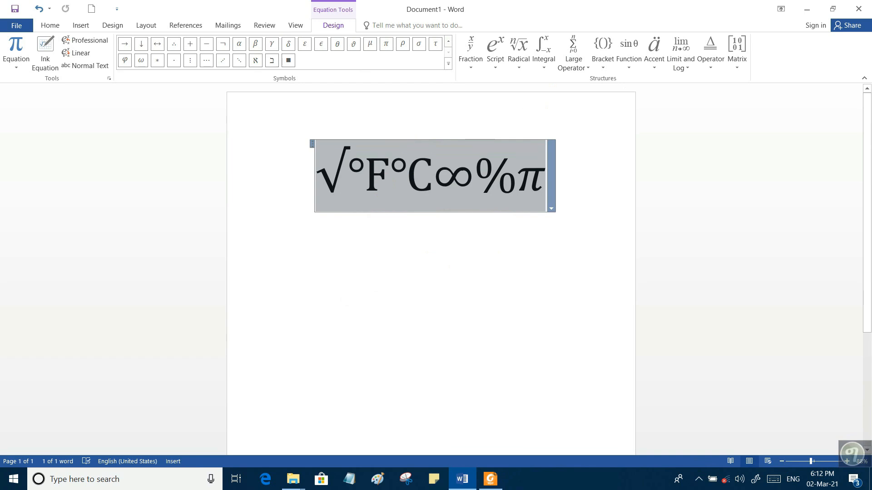
# - Insert the saved Test equation from the equation gallery after the existing symbol equation
pyautogui.click(543, 193)
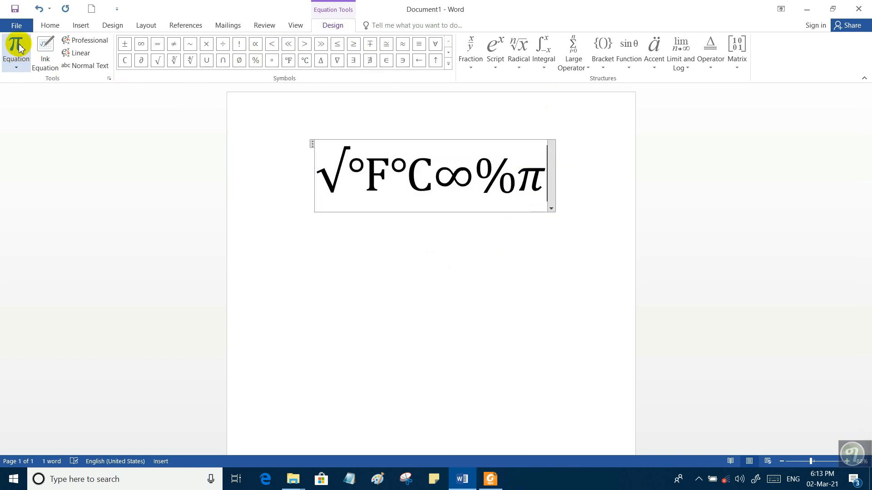
pyautogui.click(16, 68)
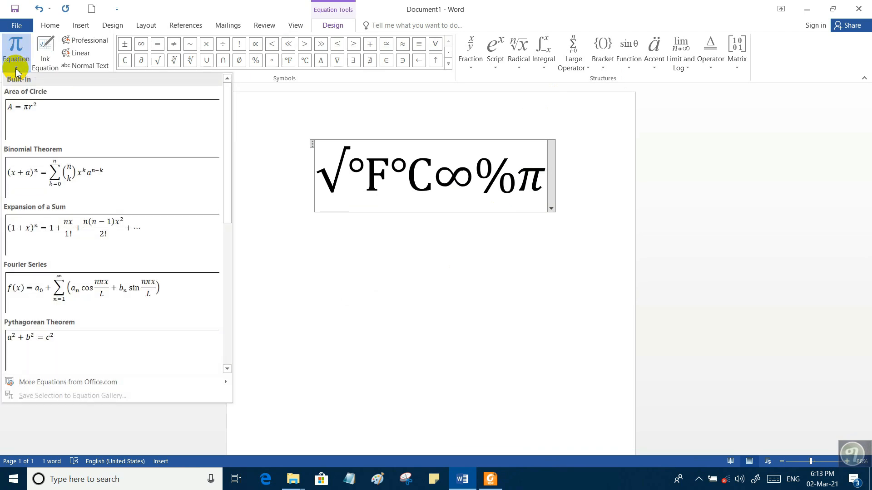
pyautogui.scroll(-3, 79, 166)
pyautogui.scroll(-3, 80, 166)
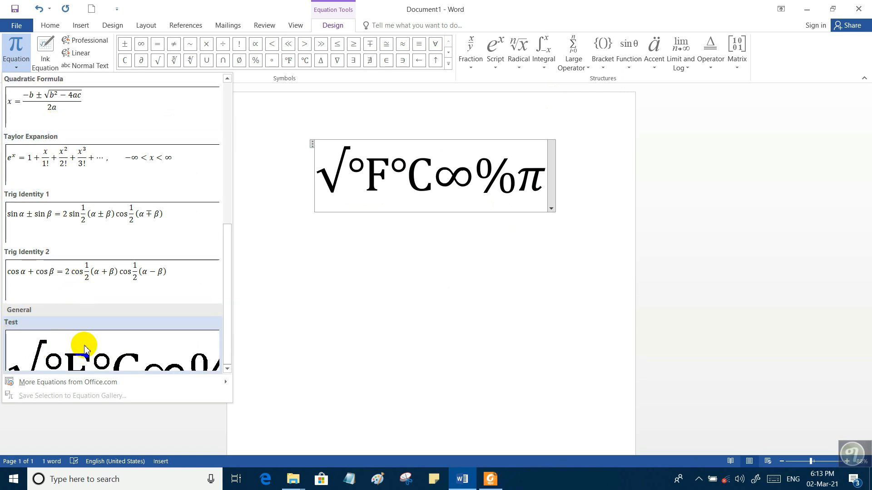
pyautogui.click(108, 355)
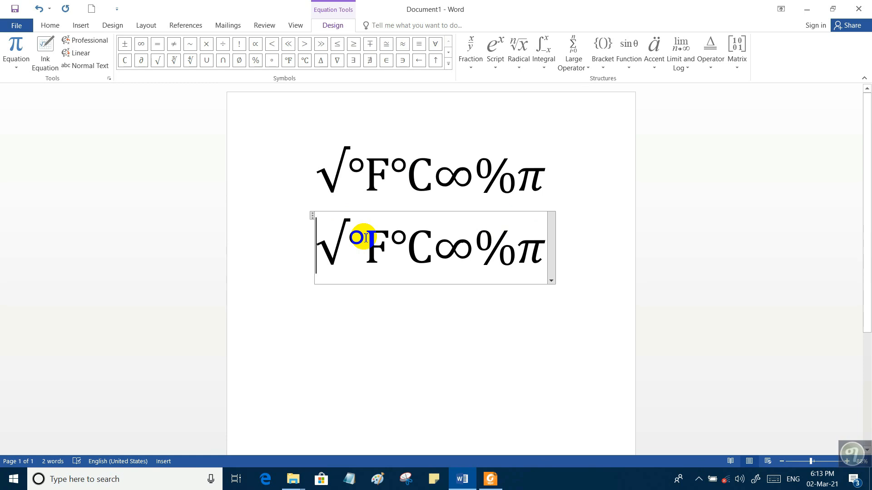
# - Insert the built-in Area of Circle equation after the second symbol equation and move it onto its own line
pyautogui.click(354, 317)
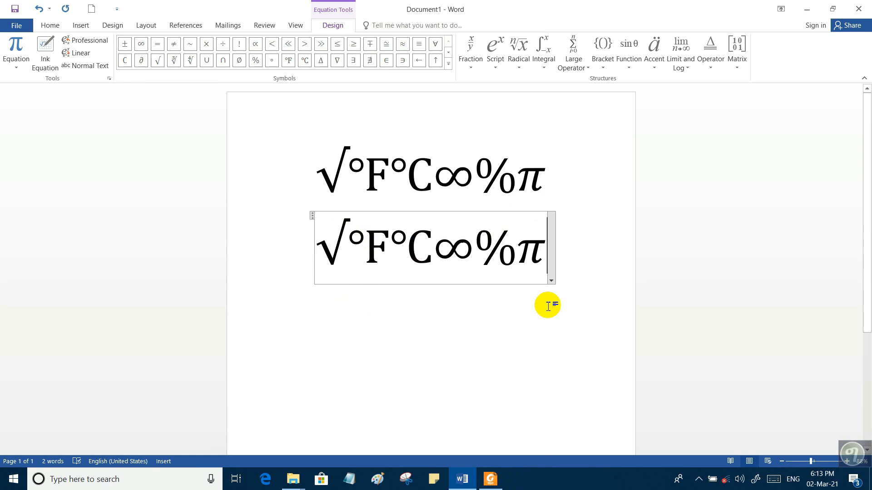
pyautogui.click(16, 69)
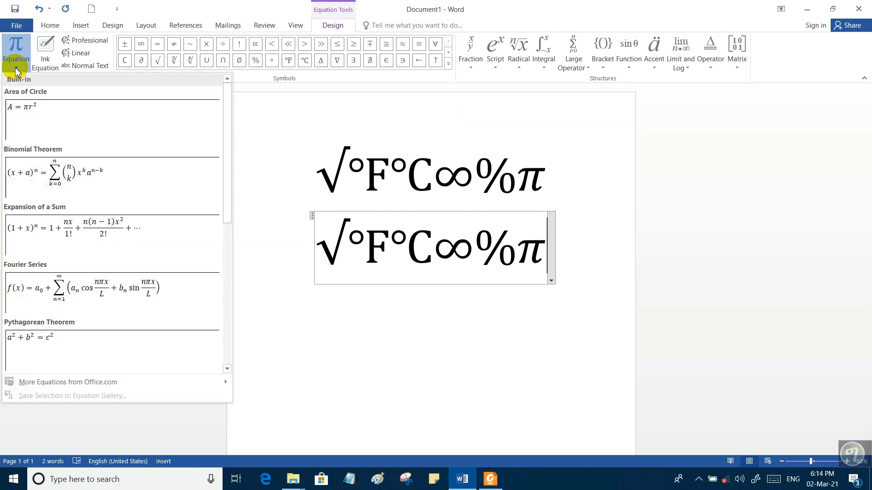
pyautogui.click(33, 112)
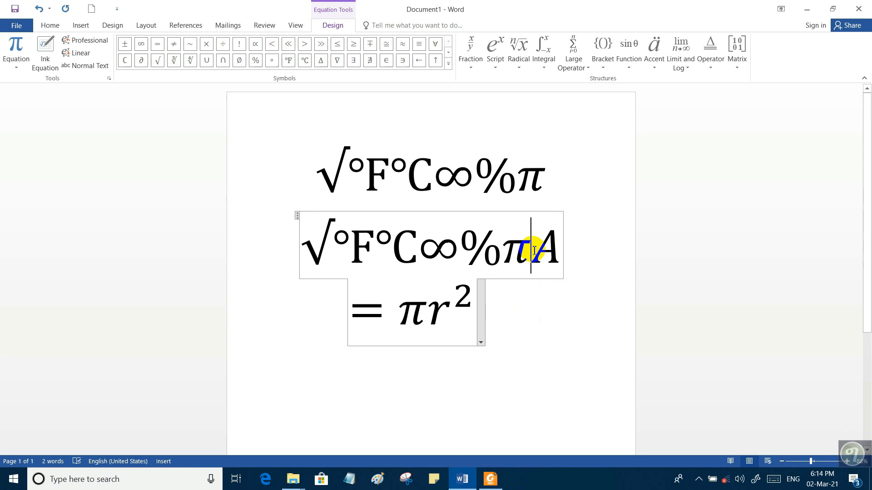
pyautogui.press('Return')
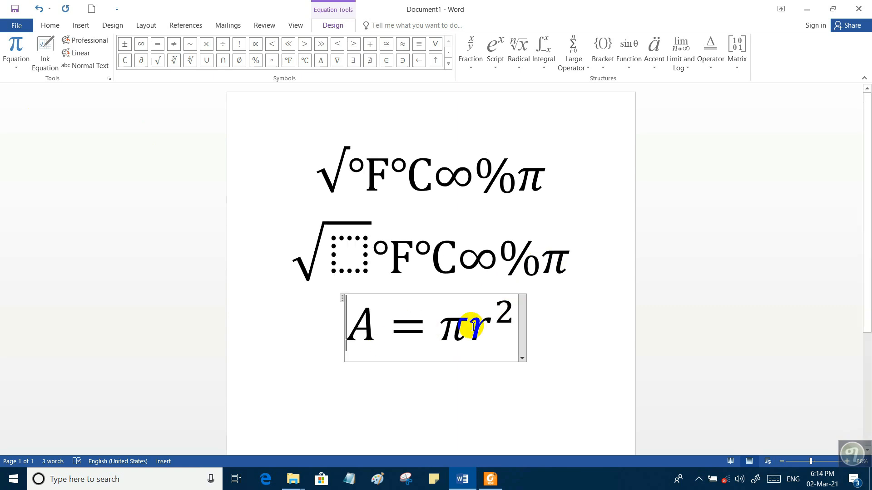
# - Insert the built-in Quadratic Formula after the circle area equation and move it onto its own line
pyautogui.click(512, 335)
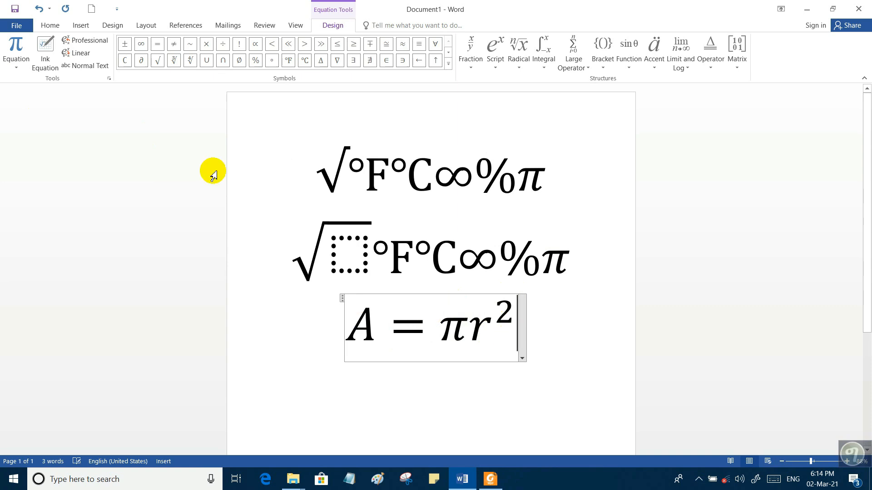
pyautogui.click(16, 64)
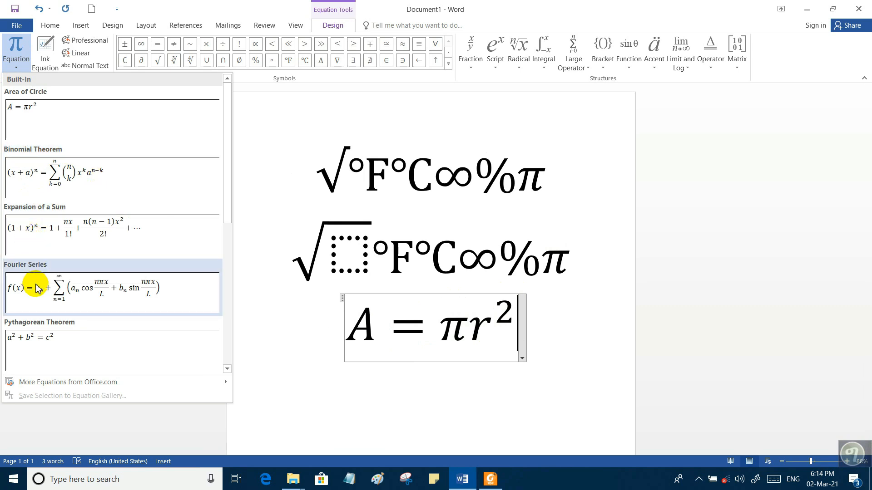
pyautogui.scroll(-5, 59, 282)
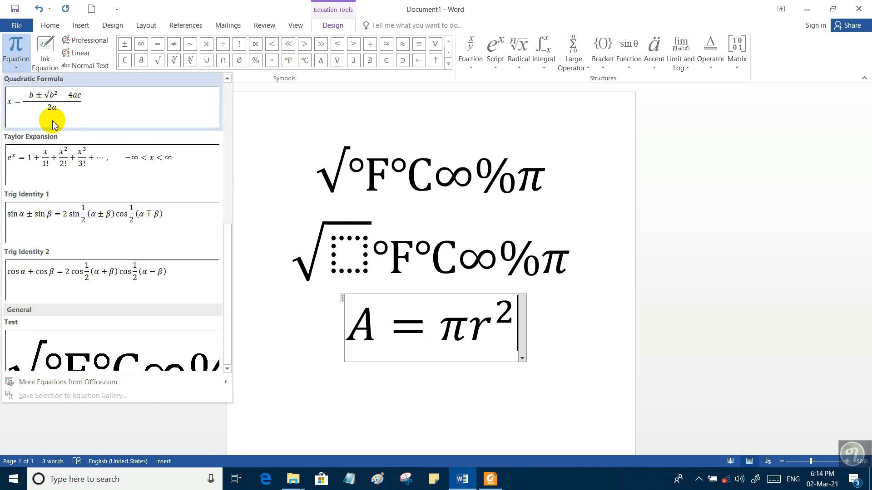
pyautogui.click(36, 99)
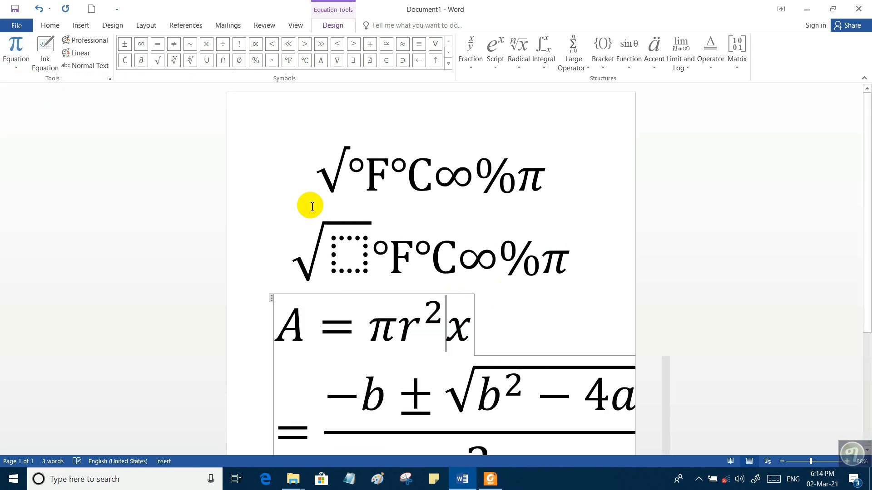
pyautogui.press('Return')
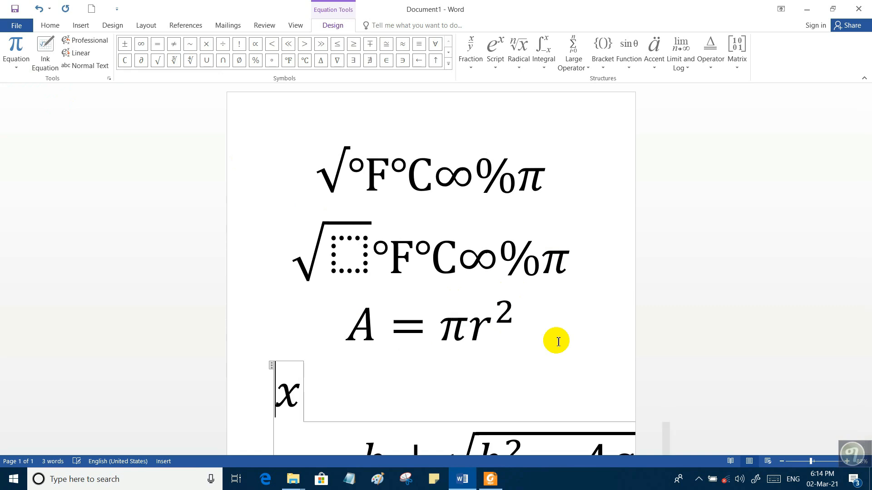
pyautogui.scroll(-3, 609, 342)
pyautogui.scroll(-1, 342, 340)
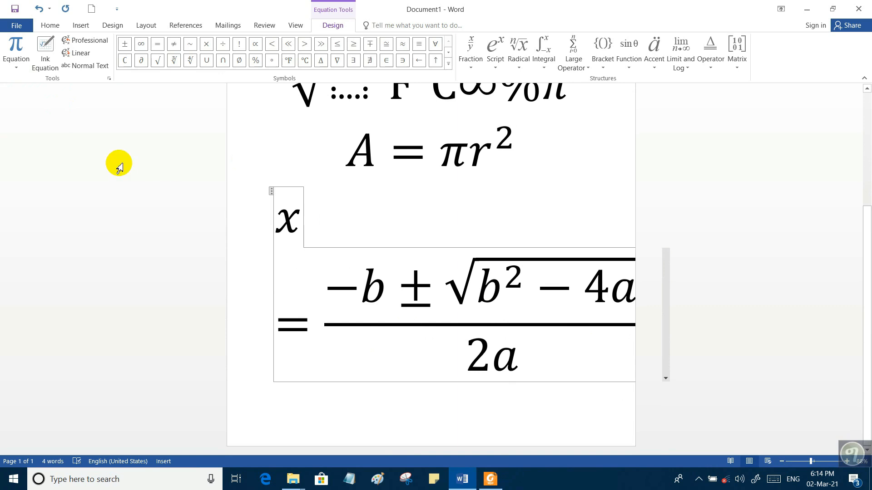
# - Delete all the equations from the page and insert a new blank equation
pyautogui.moveTo(591, 405); pyautogui.dragTo(288, 83)
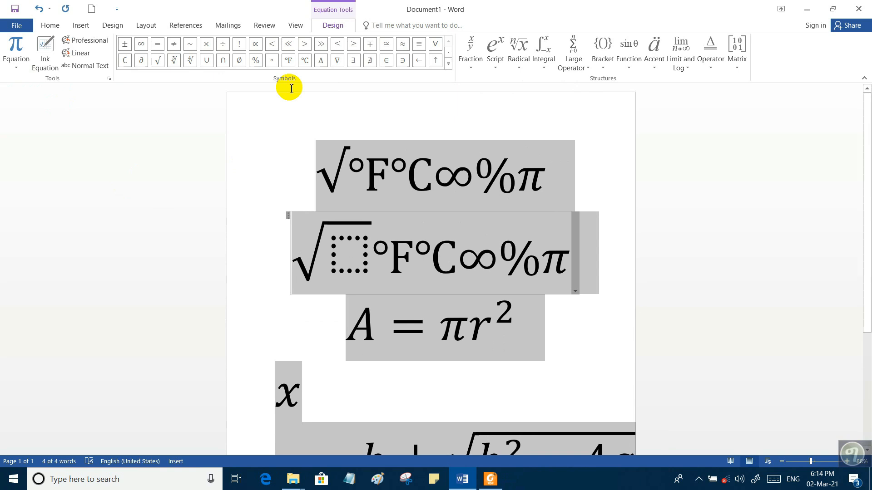
pyautogui.press('Delete')
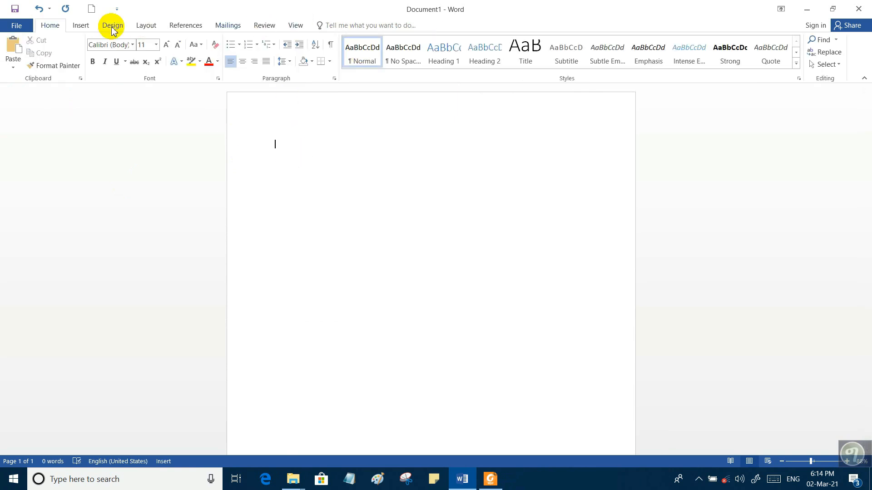
pyautogui.click(80, 24)
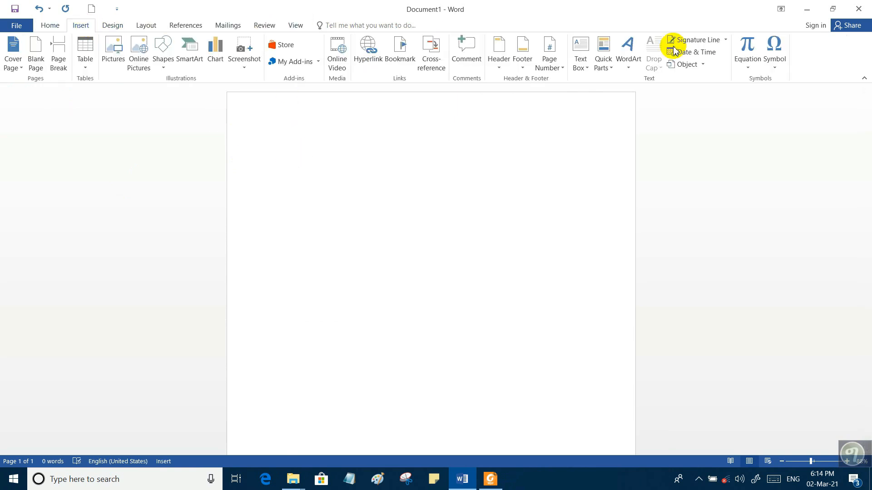
pyautogui.click(747, 44)
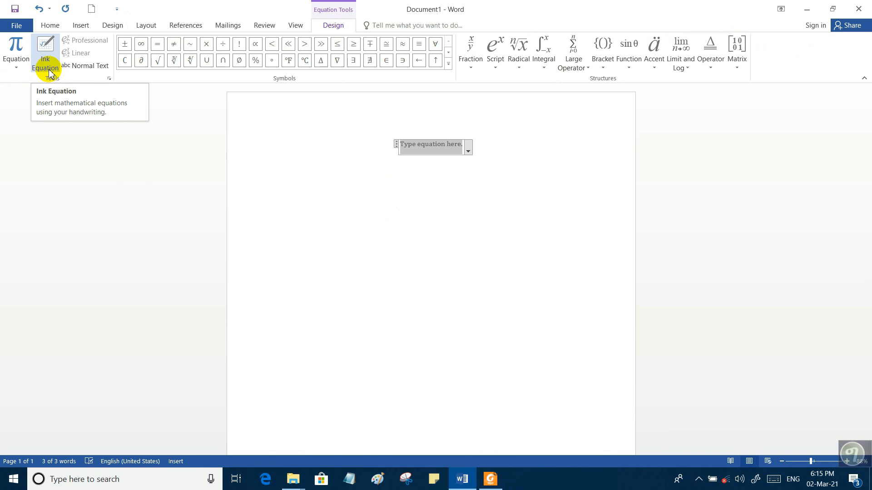
# - Start an Ink Equation and handwrite a² + b² = c² in the writing area
pyautogui.click(46, 63)
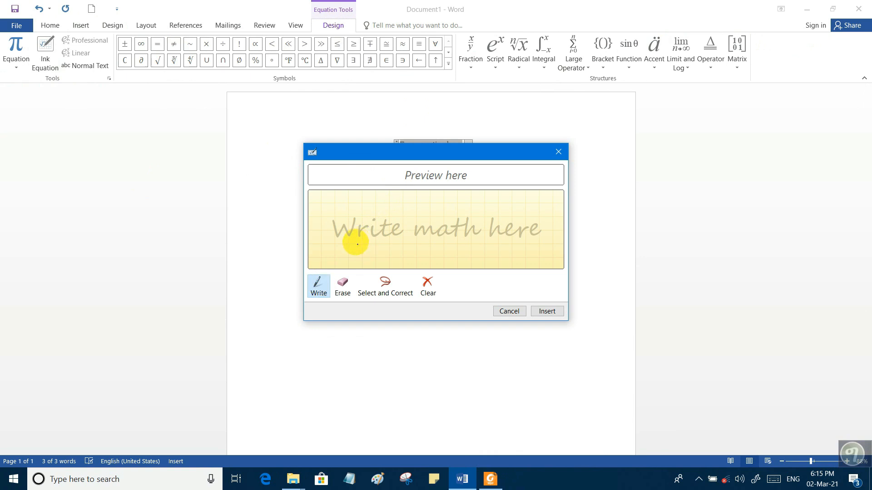
pyautogui.moveTo(350, 231)
pyautogui.mouseDown()
pyautogui.moveTo(345, 236)
pyautogui.moveTo(349, 229)
pyautogui.moveTo(358, 242)
pyautogui.mouseUp()
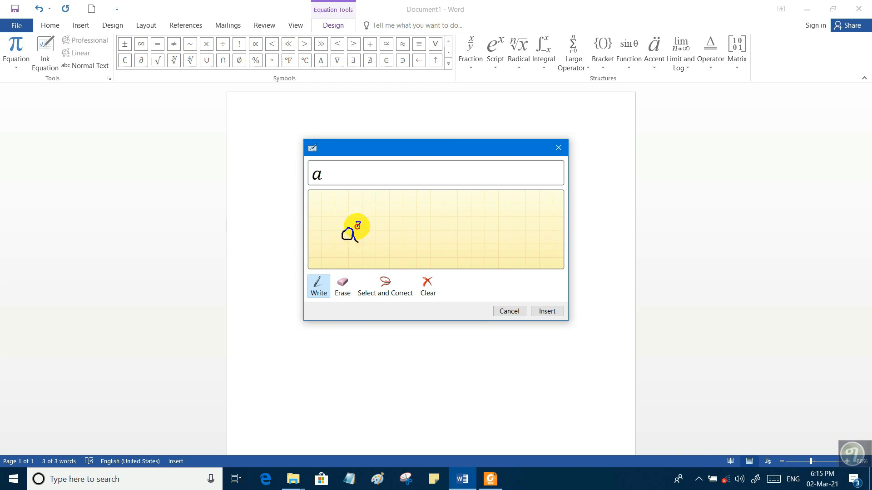
pyautogui.moveTo(371, 232)
pyautogui.mouseDown()
pyautogui.moveTo(386, 232)
pyautogui.moveTo(379, 240)
pyautogui.moveTo(415, 227)
pyautogui.moveTo(456, 240)
pyautogui.mouseUp()
pyautogui.moveTo(451, 225); pyautogui.dragTo(469, 223)
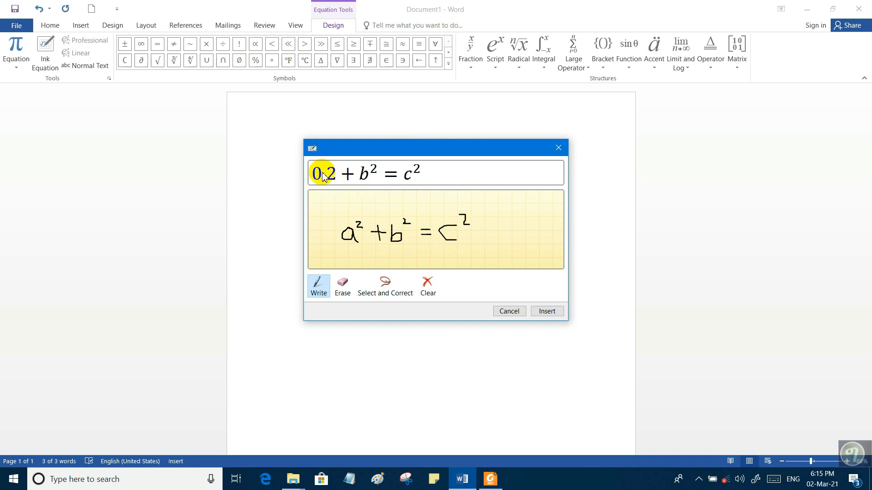
# - Erase and rewrite the handwritten letter a so the preview reads a² + b² = c², and insert the equation into the document
pyautogui.moveTo(353, 229)
pyautogui.mouseDown()
pyautogui.moveTo(344, 220)
pyautogui.moveTo(355, 221)
pyautogui.moveTo(352, 230)
pyautogui.moveTo(336, 231)
pyautogui.moveTo(358, 236)
pyautogui.moveTo(366, 227)
pyautogui.moveTo(363, 235)
pyautogui.mouseUp()
pyautogui.click(343, 285)
pyautogui.click(318, 284)
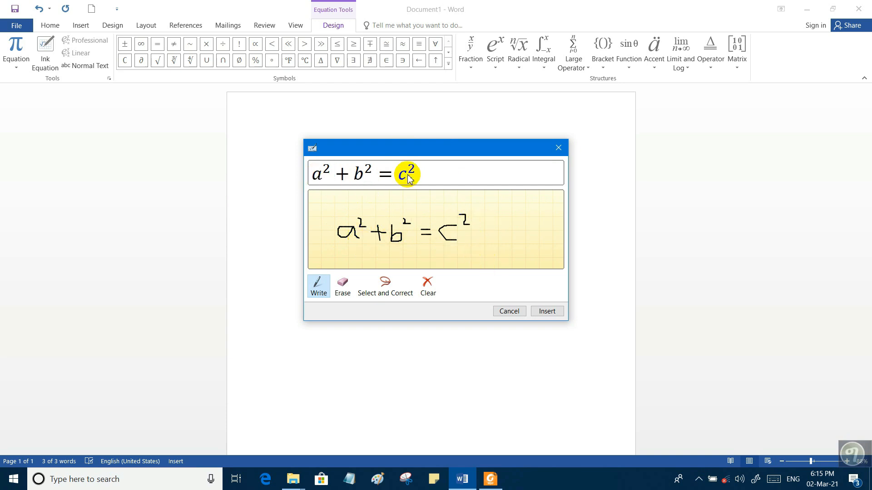
pyautogui.click(545, 311)
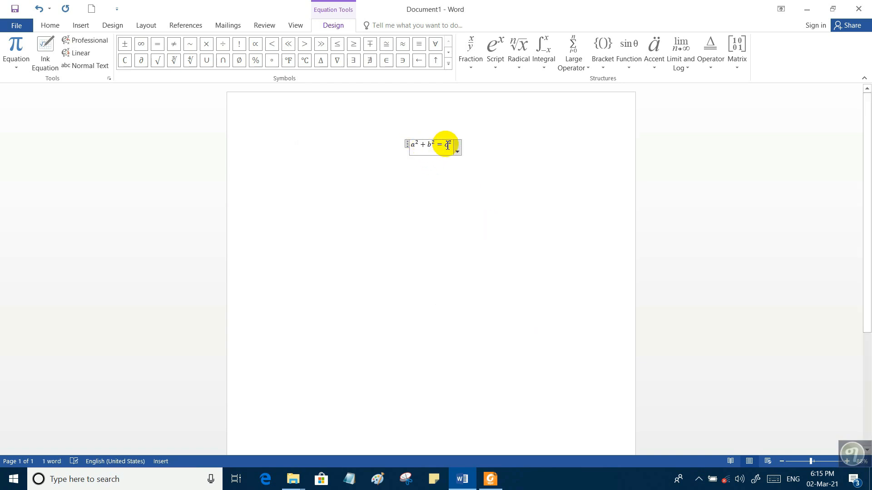
# - Convert the whole a² + b² = c² equation to Linear format and set it as Normal Text
pyautogui.click(50, 62)
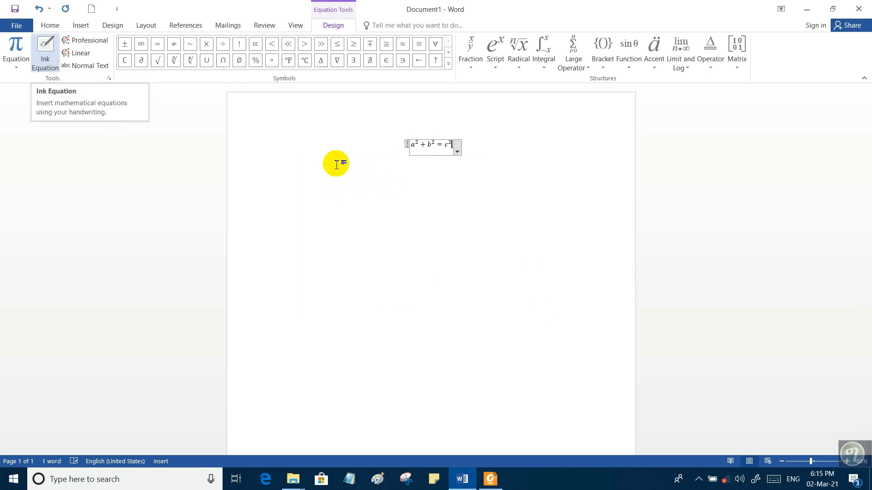
pyautogui.hotkey('ctrl', 'a')
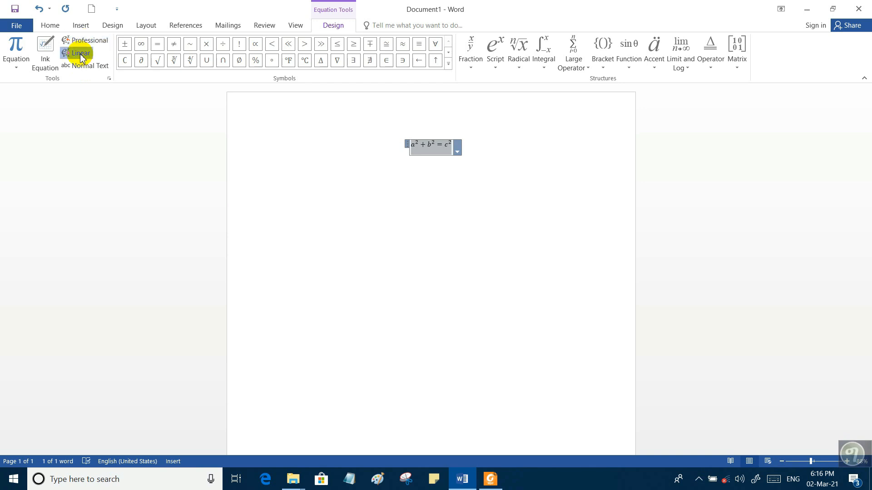
pyautogui.click(82, 55)
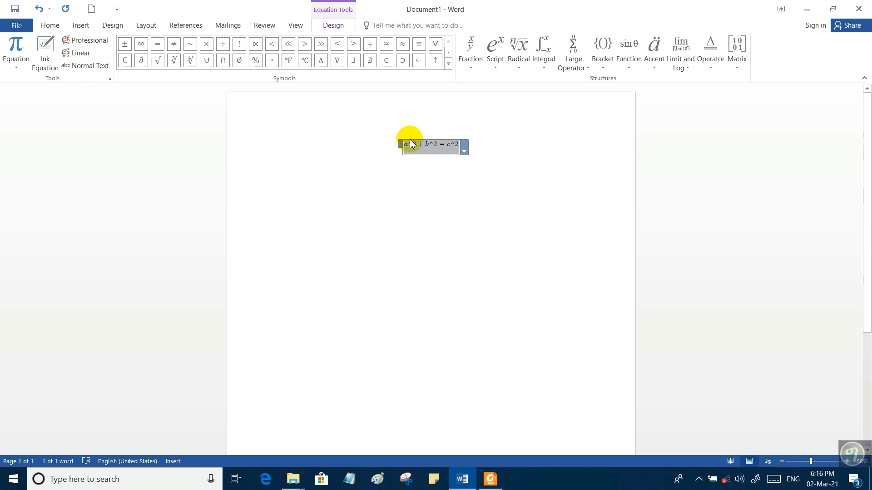
pyautogui.click(93, 67)
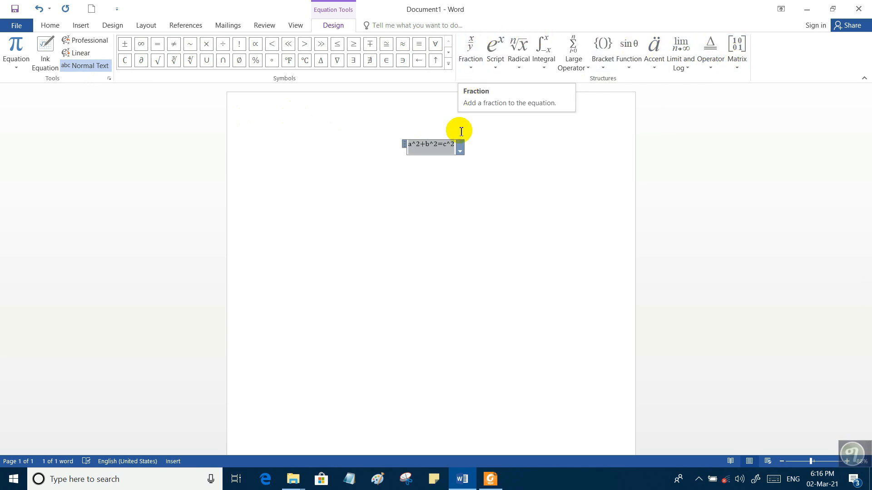
pyautogui.click(460, 150)
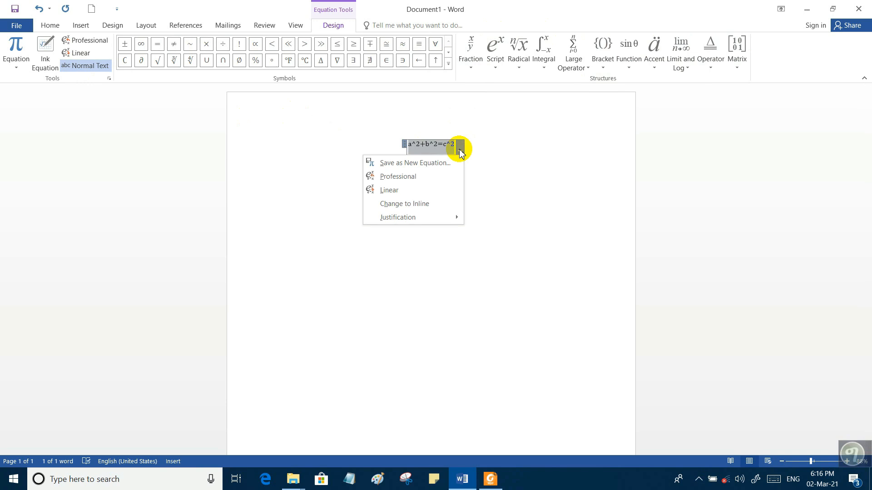
pyautogui.click(511, 160)
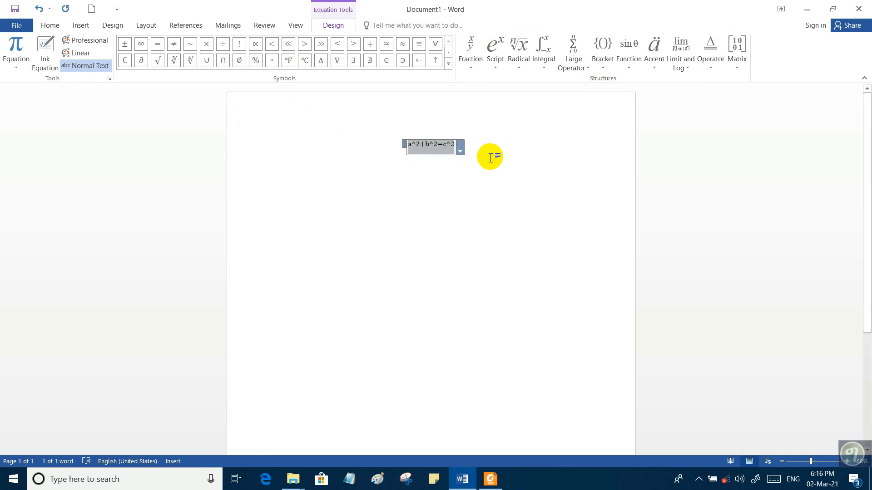
pyautogui.click(461, 194)
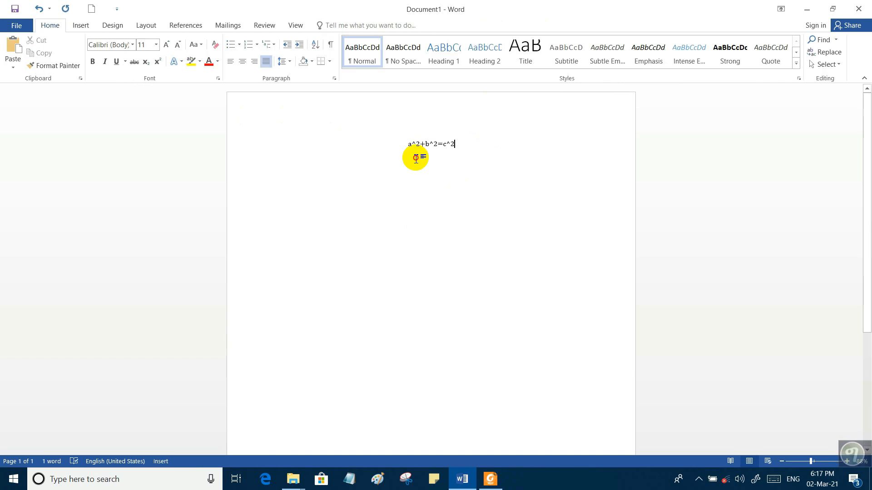
pyautogui.click(416, 145)
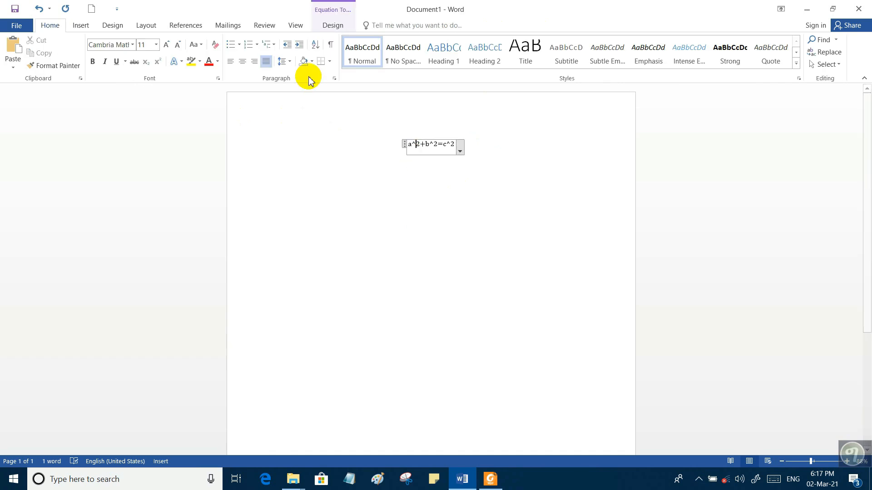
# - Insert a square root with degree 2 after a^ in the equation and break the remainder onto a new line
pyautogui.click(84, 25)
pyautogui.click(745, 43)
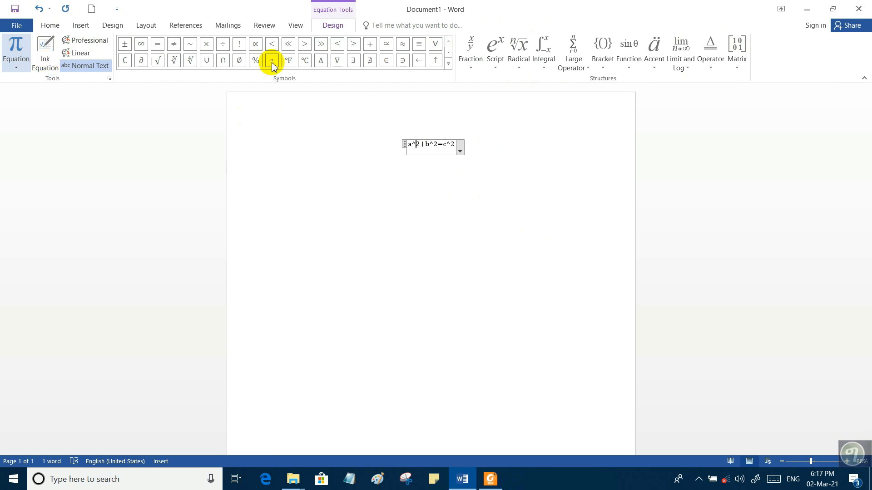
pyautogui.click(519, 68)
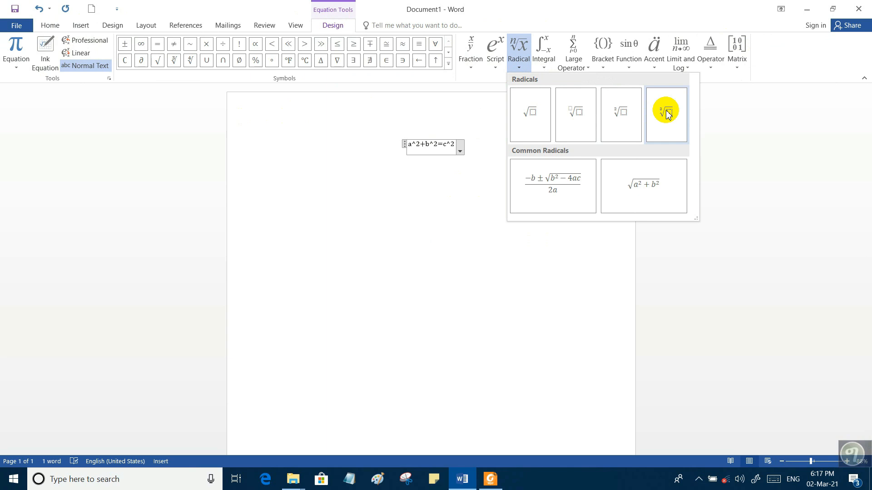
pyautogui.click(620, 116)
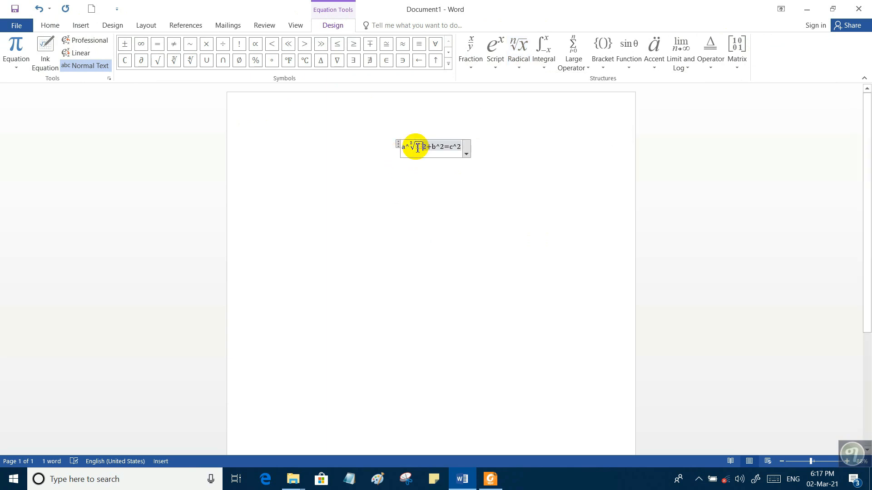
pyautogui.press('Return')
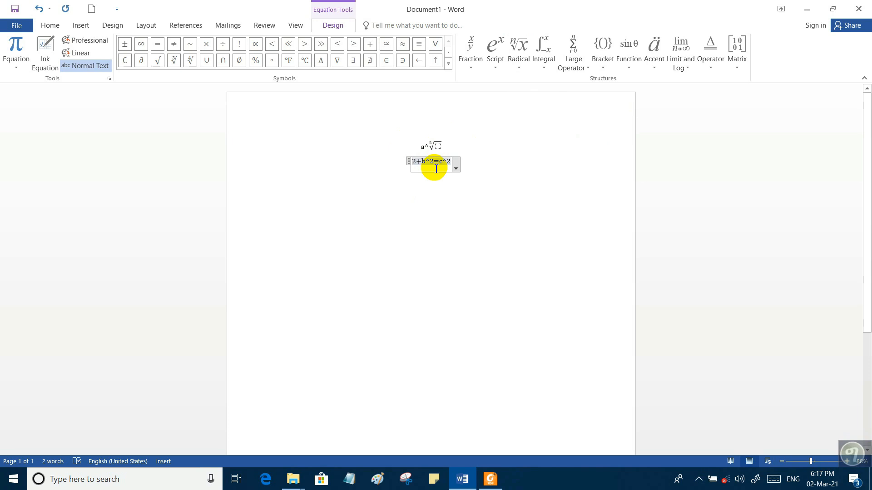
pyautogui.click(443, 210)
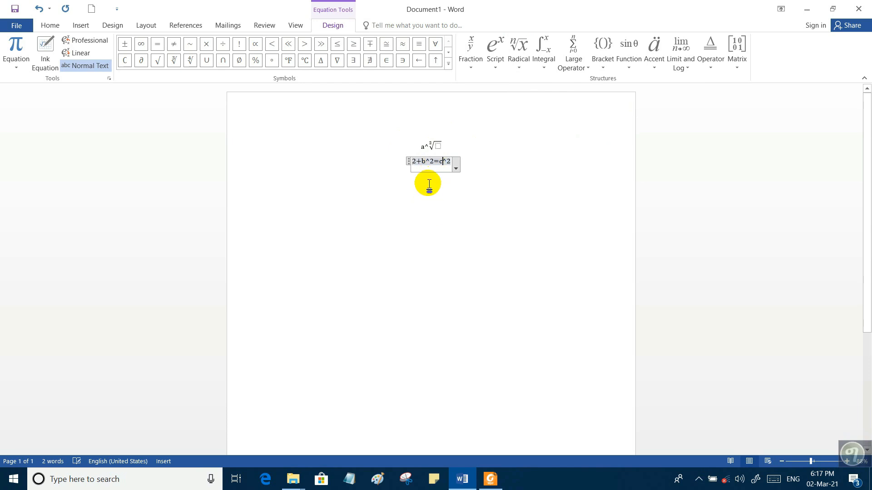
# - Delete both equation lines from the page, the 2+b^2=c^2 part first and the a^ radical part second
pyautogui.click(410, 164)
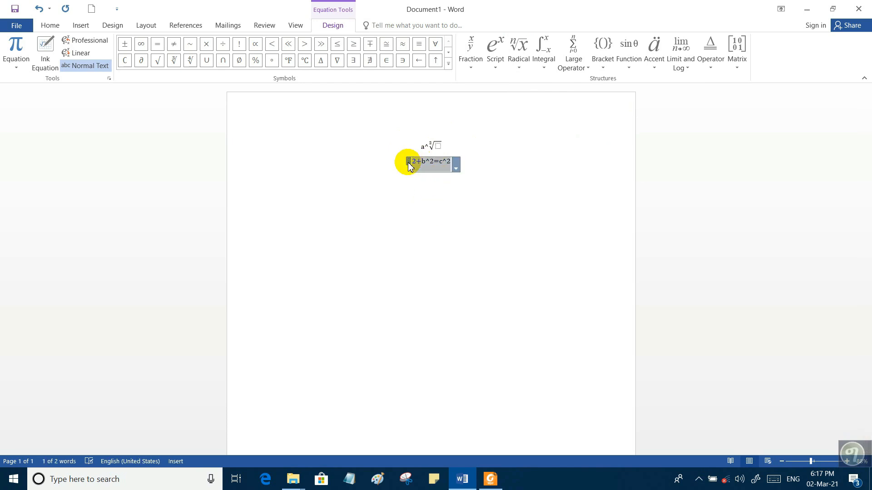
pyautogui.press('Delete')
pyautogui.click(425, 146)
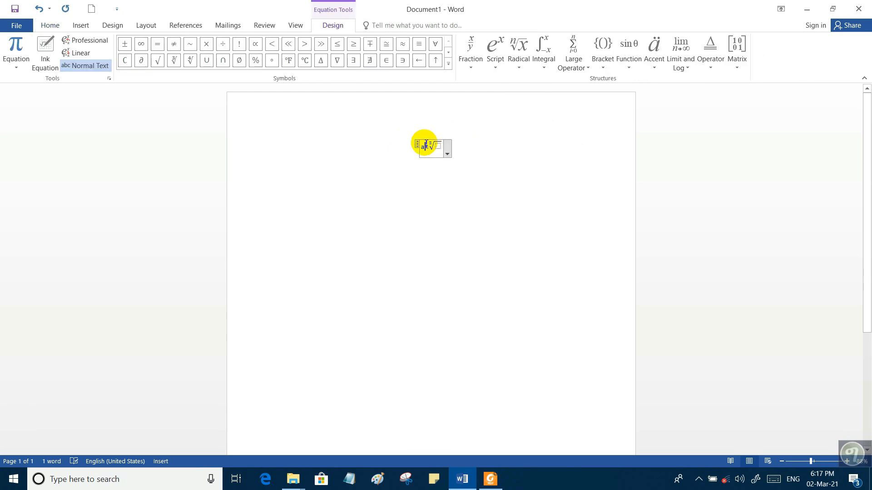
pyautogui.click(418, 145)
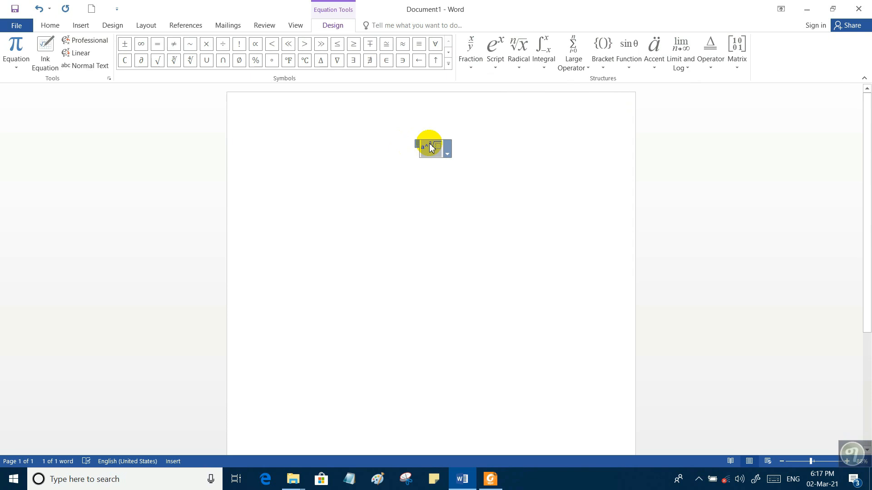
pyautogui.press('Delete')
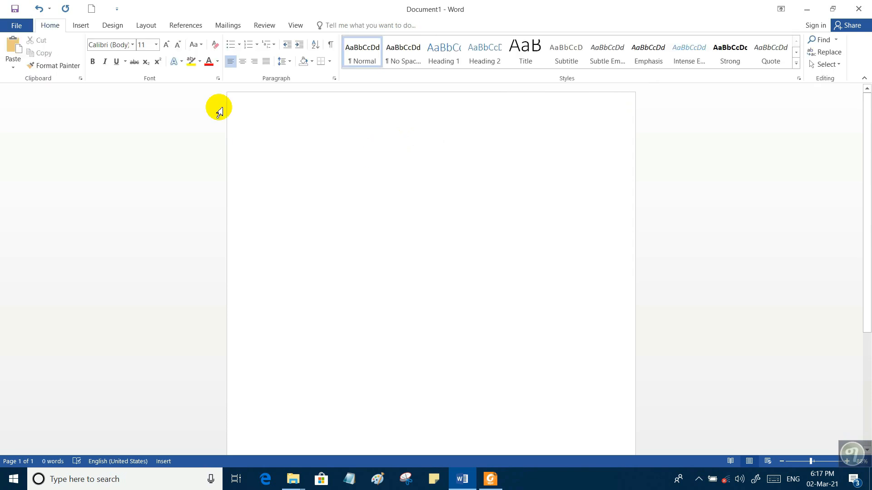
# - Look through the built-in and saved equations and the Office.com option, and insert a new blank equation
pyautogui.click(80, 24)
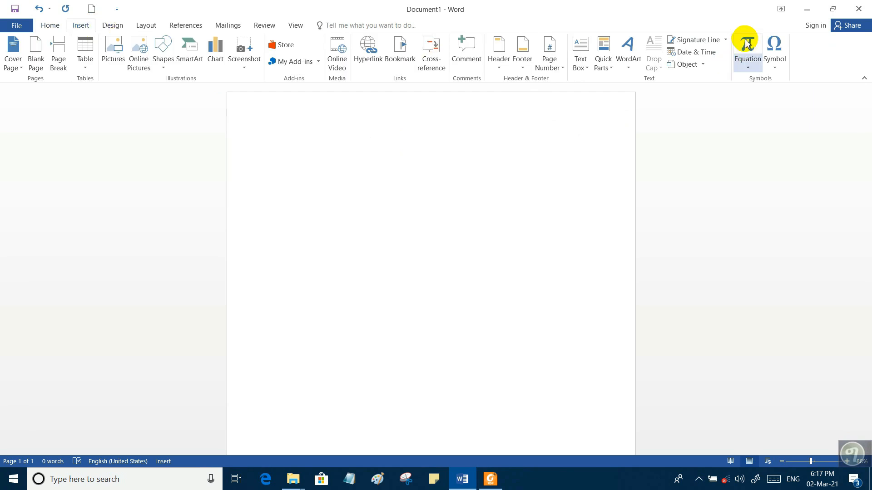
pyautogui.click(747, 69)
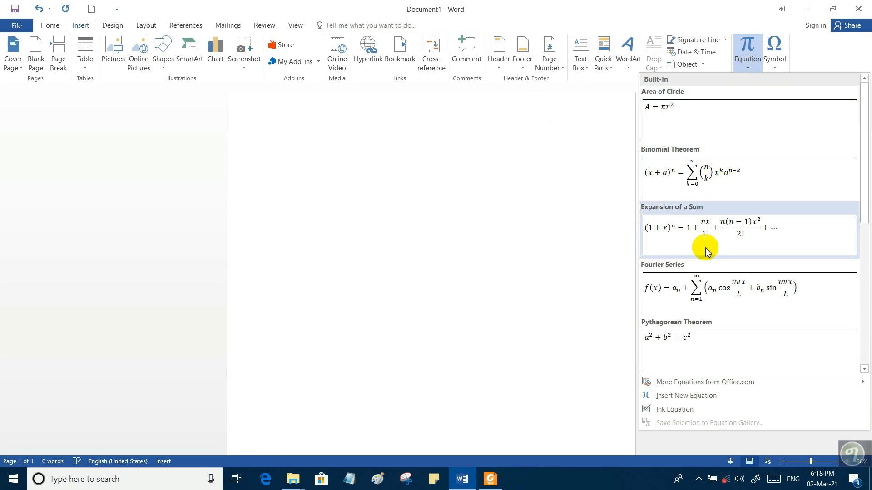
pyautogui.scroll(-5, 704, 245)
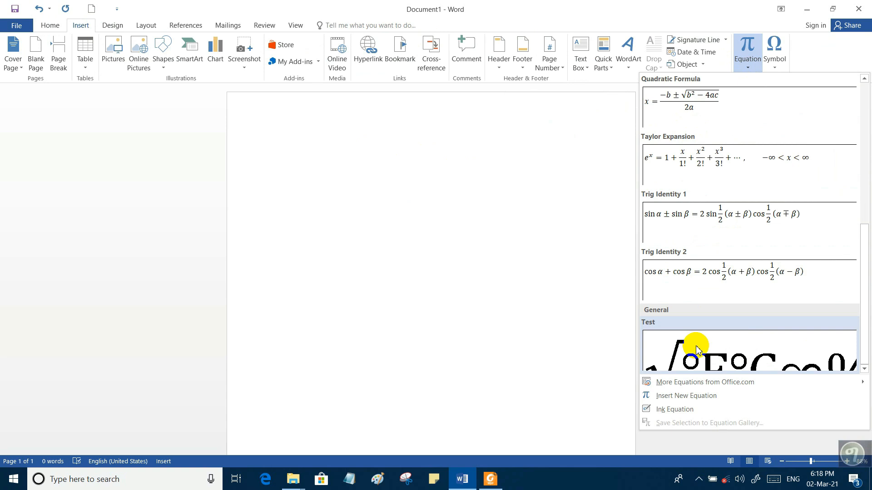
pyautogui.moveTo(676, 386)
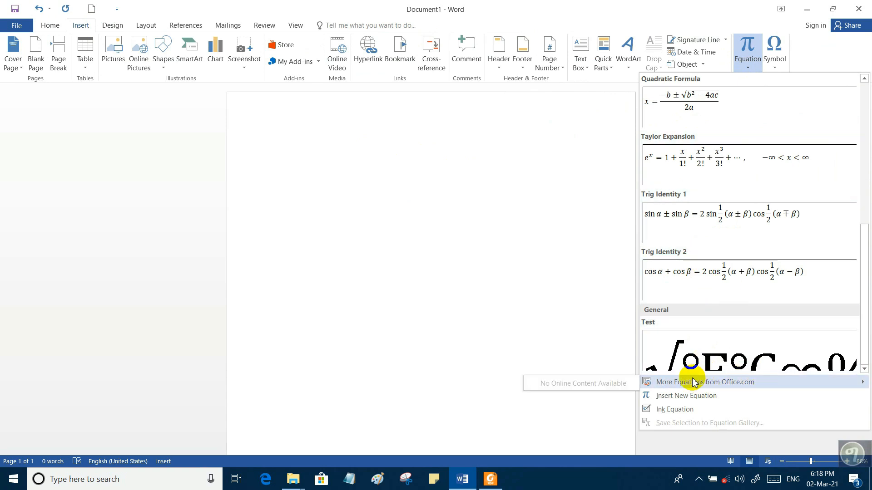
pyautogui.click(705, 401)
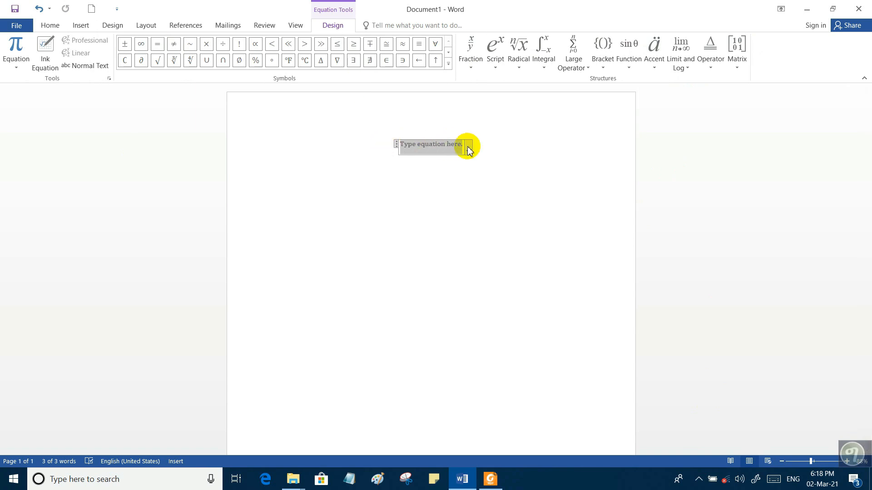
# - Insert the built-in Expansion of a Sum equation in place of the blank equation placeholder and leave the equation
pyautogui.click(77, 28)
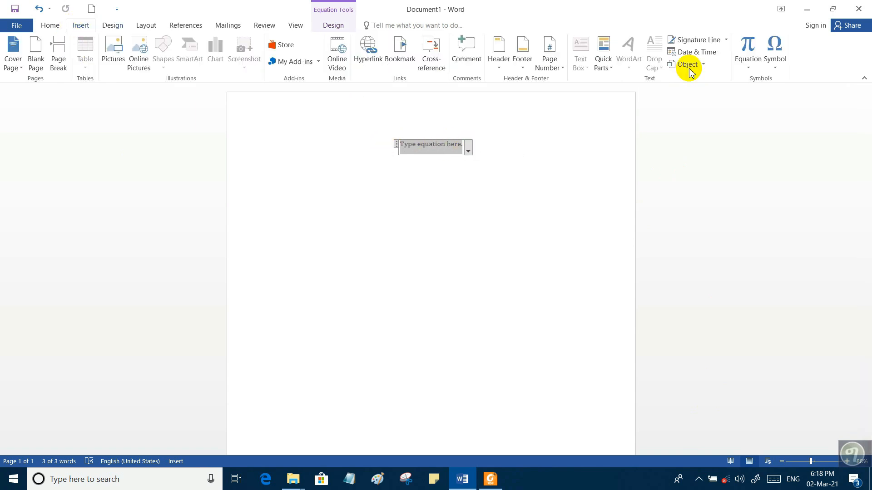
pyautogui.click(754, 69)
pyautogui.click(718, 238)
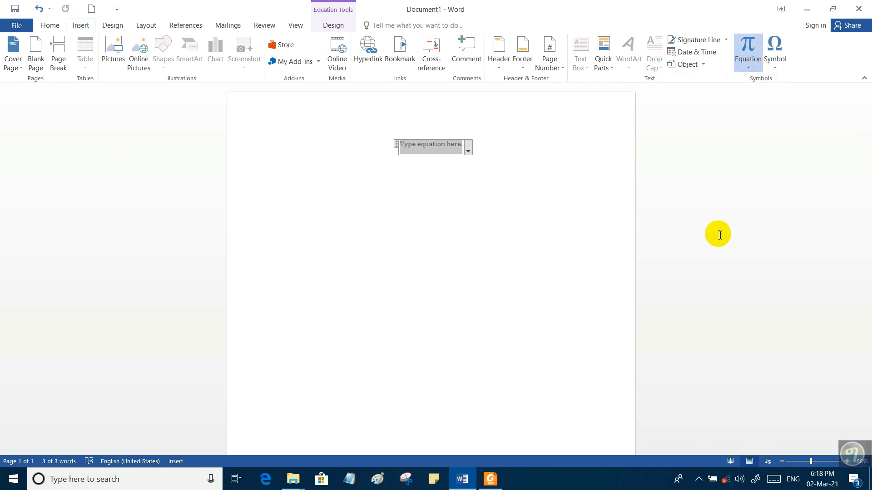
pyautogui.click(430, 215)
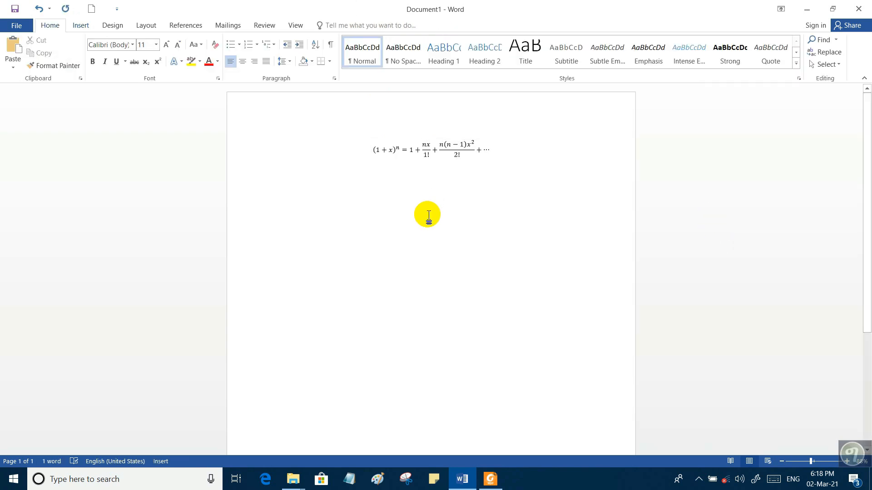